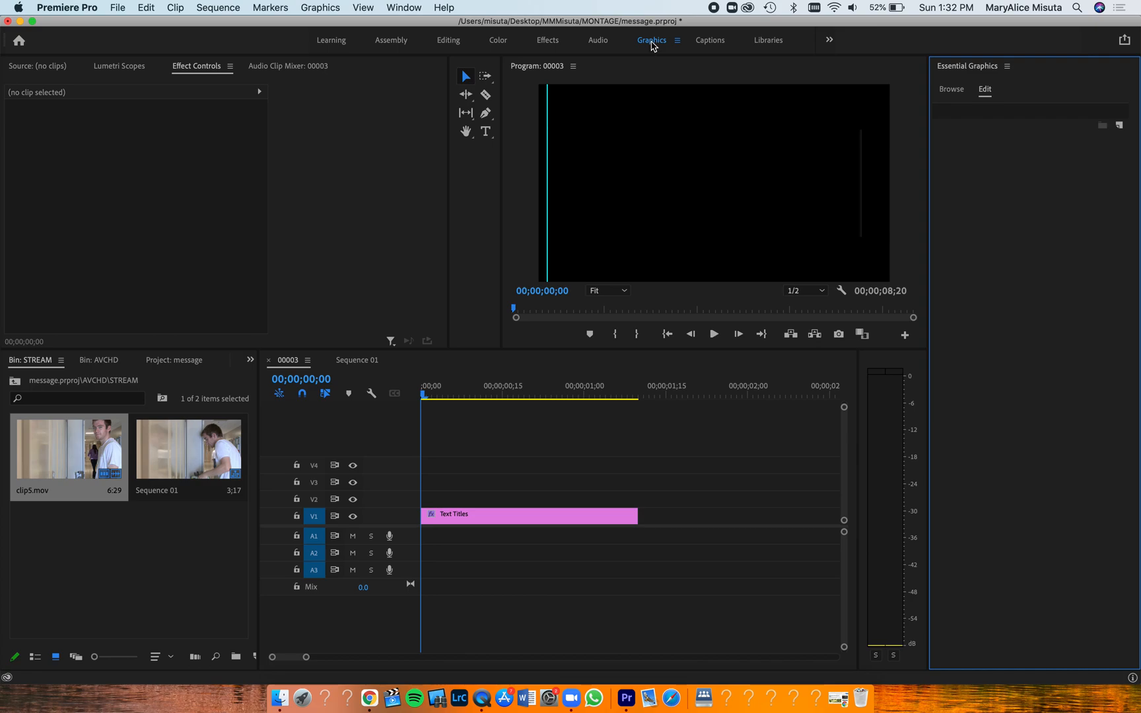
# Add a text graphic reading "Text title" to the sequence at 00;00;01;19
pyautogui.click(687, 394)
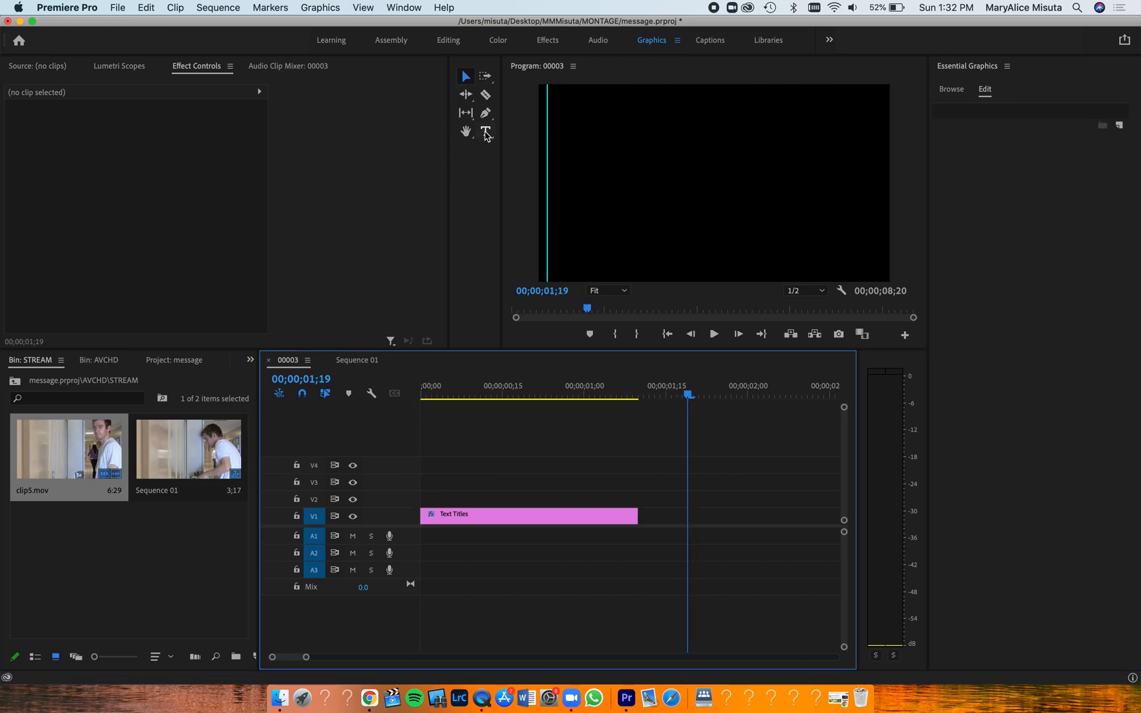
pyautogui.click(486, 134)
pyautogui.click(586, 180)
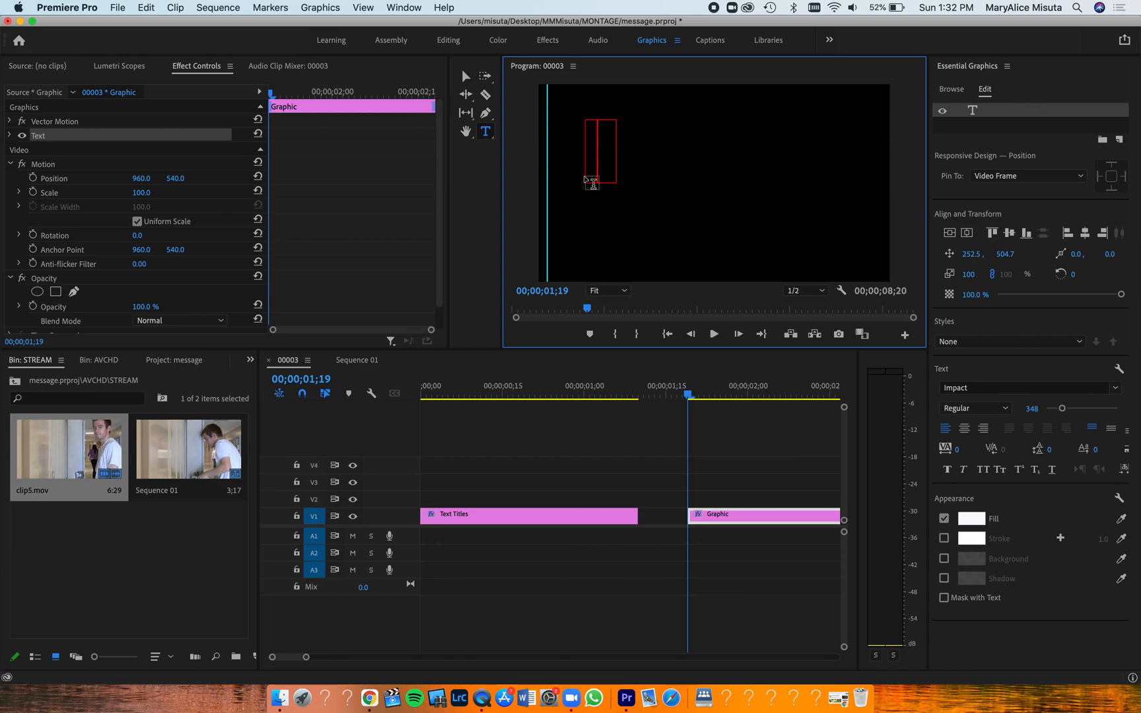
pyautogui.write('Text t')
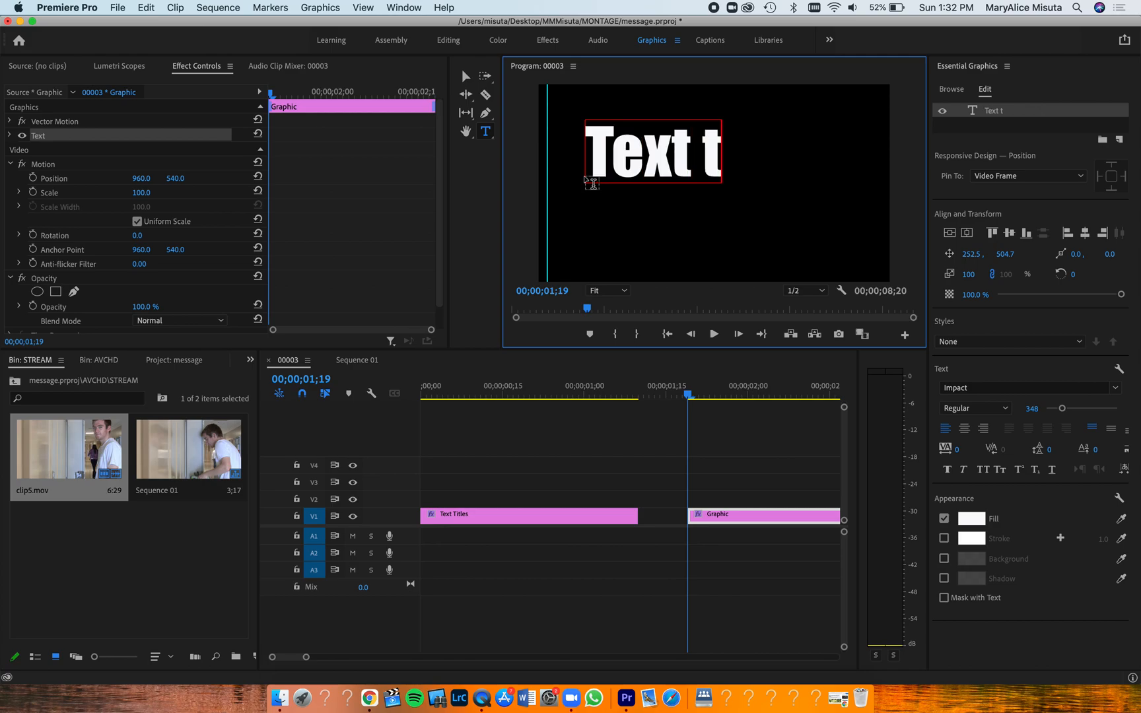
pyautogui.write('itle')
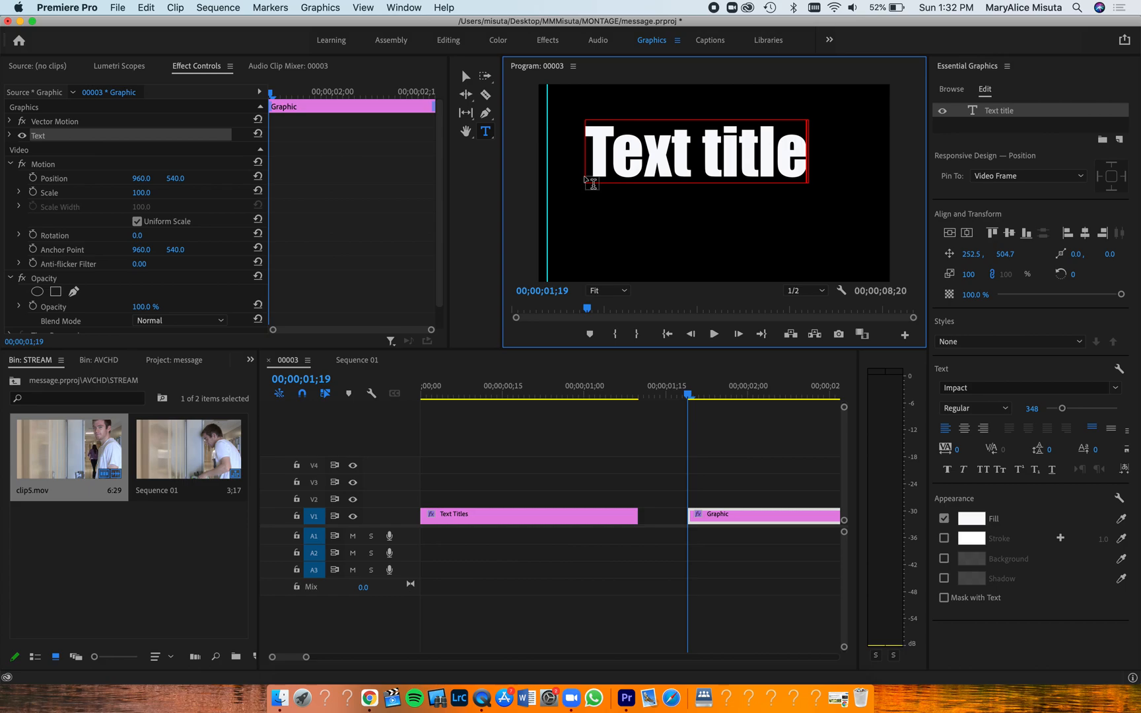
# Capitalize the second word so the text reads "Text Title", and center it vertically and horizontally in the frame
pyautogui.press('Left')
pyautogui.press('Left')
pyautogui.press('Left')
pyautogui.press('Left')
pyautogui.press('BackSpace')
pyautogui.write('T')
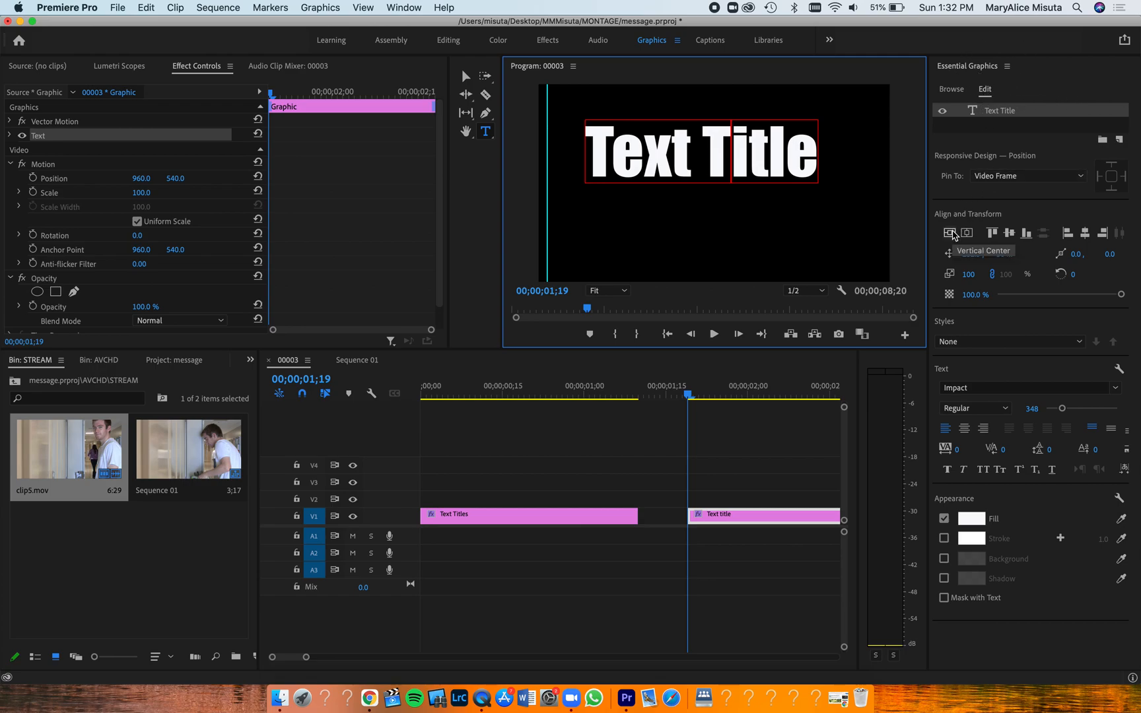
pyautogui.click(966, 232)
pyautogui.click(966, 234)
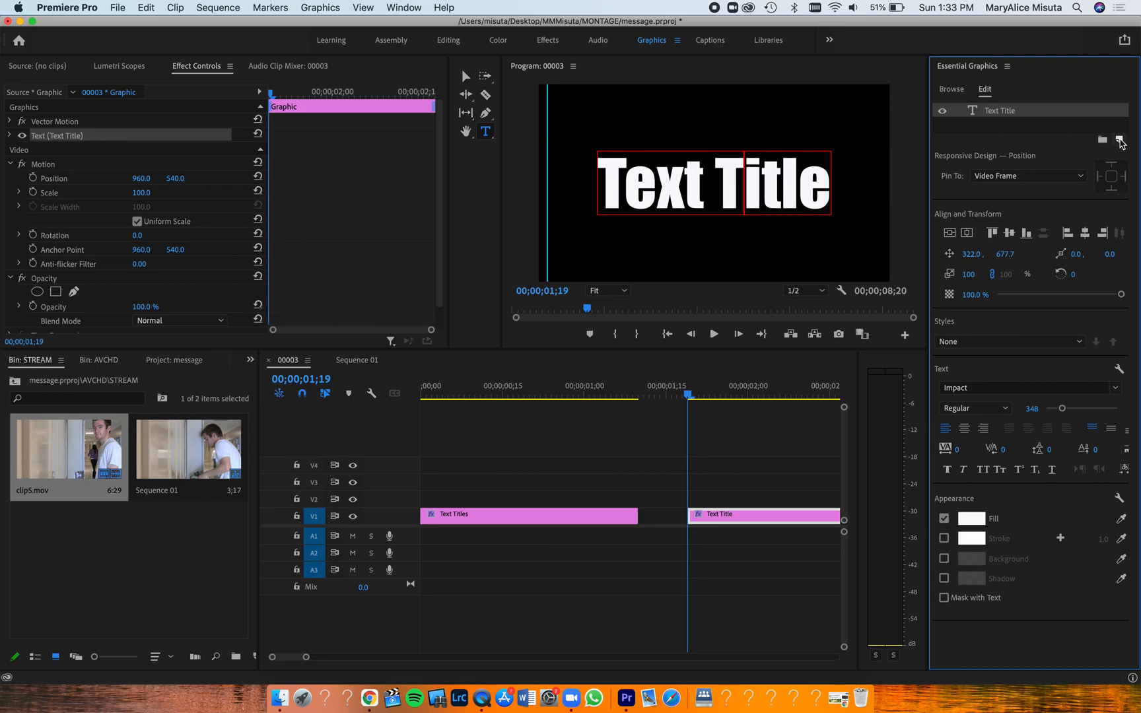
# Add a rectangle shape to the title graphic with fill on and stroke off, and stretch it to cover the whole text
pyautogui.click(1119, 140)
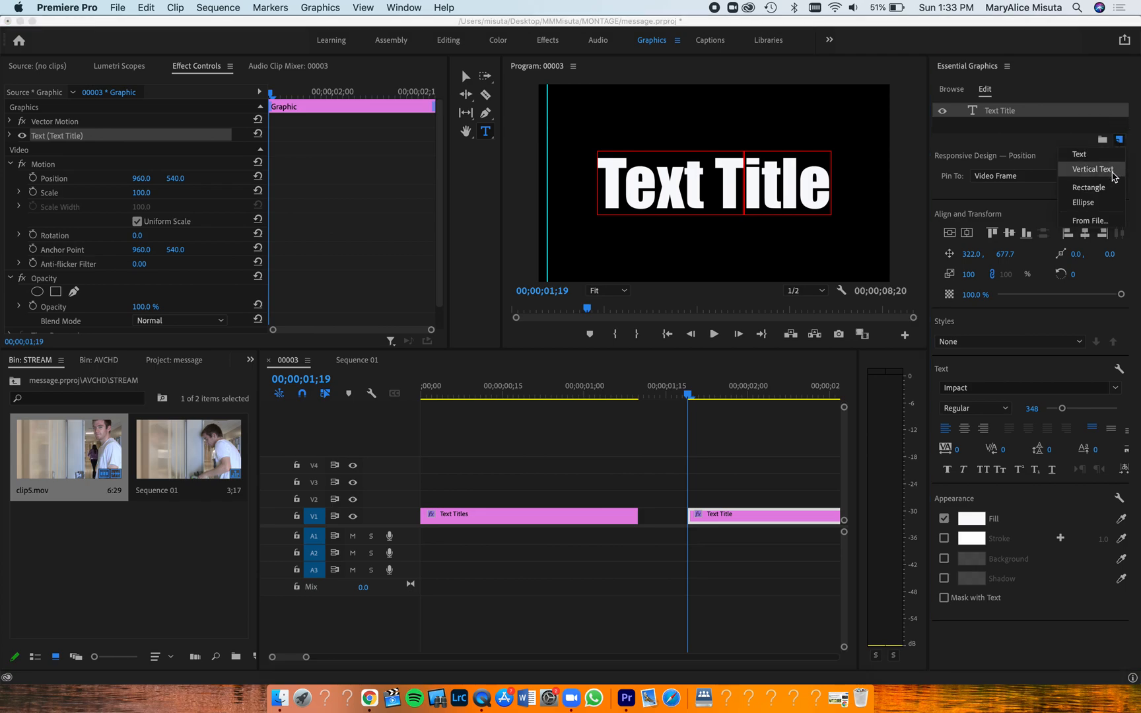
pyautogui.click(1114, 188)
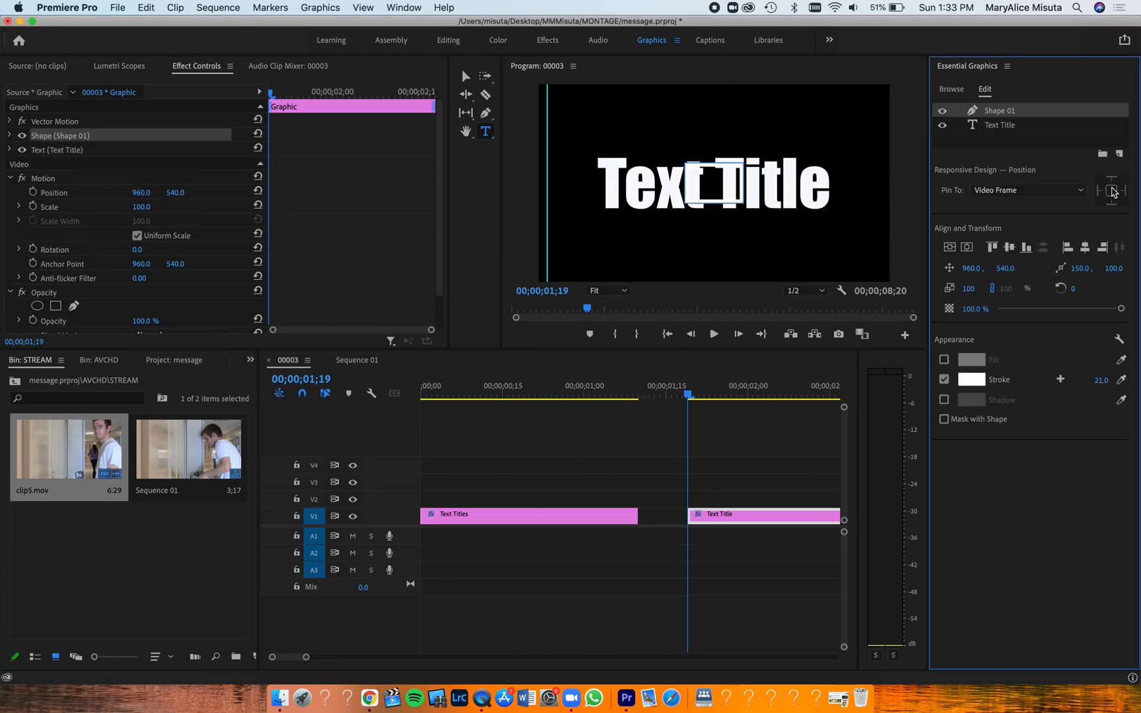
pyautogui.click(945, 359)
pyautogui.click(945, 360)
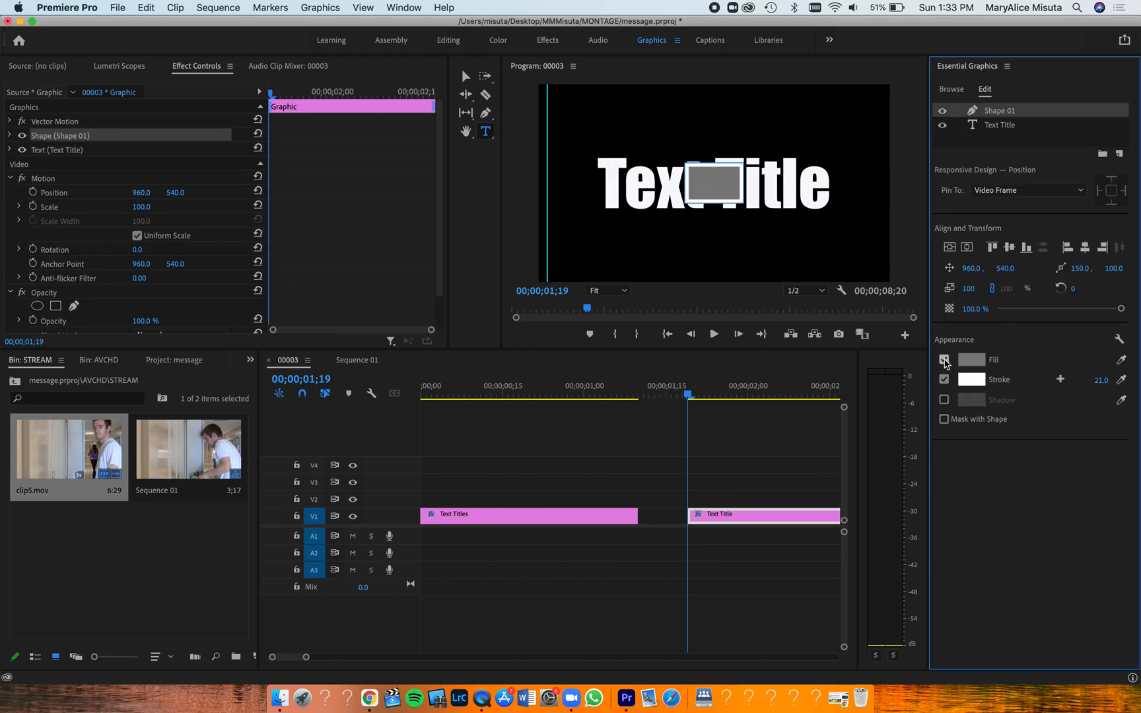
pyautogui.click(945, 380)
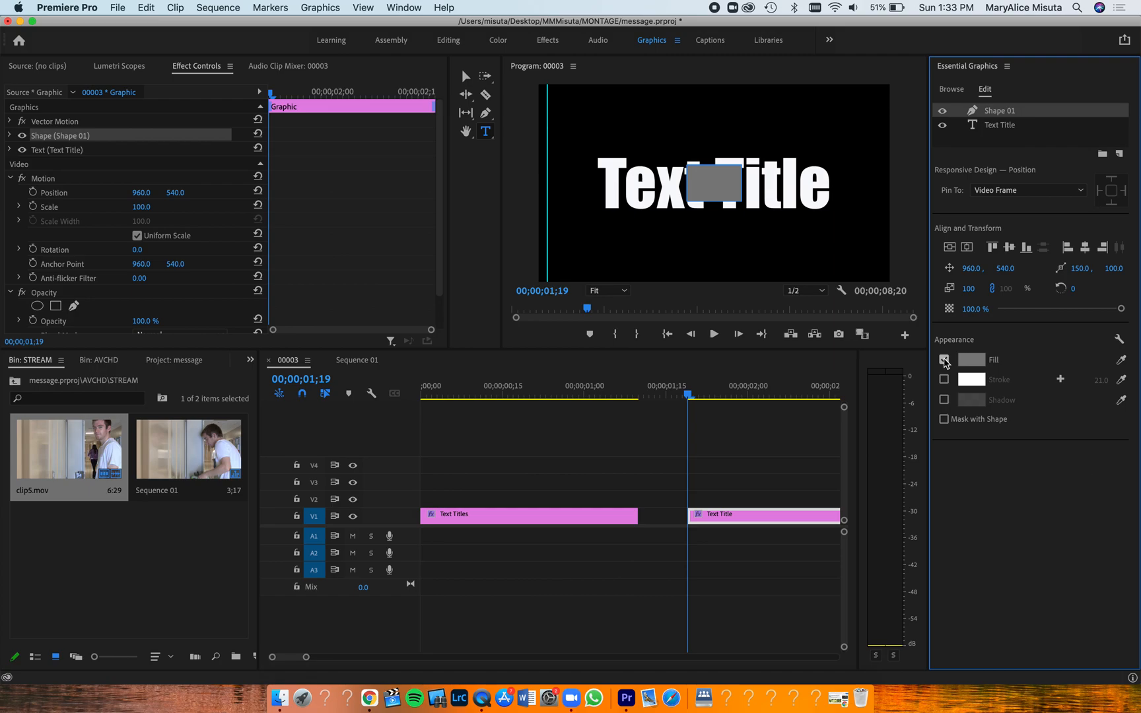
pyautogui.click(466, 76)
pyautogui.moveTo(701, 178); pyautogui.dragTo(848, 220)
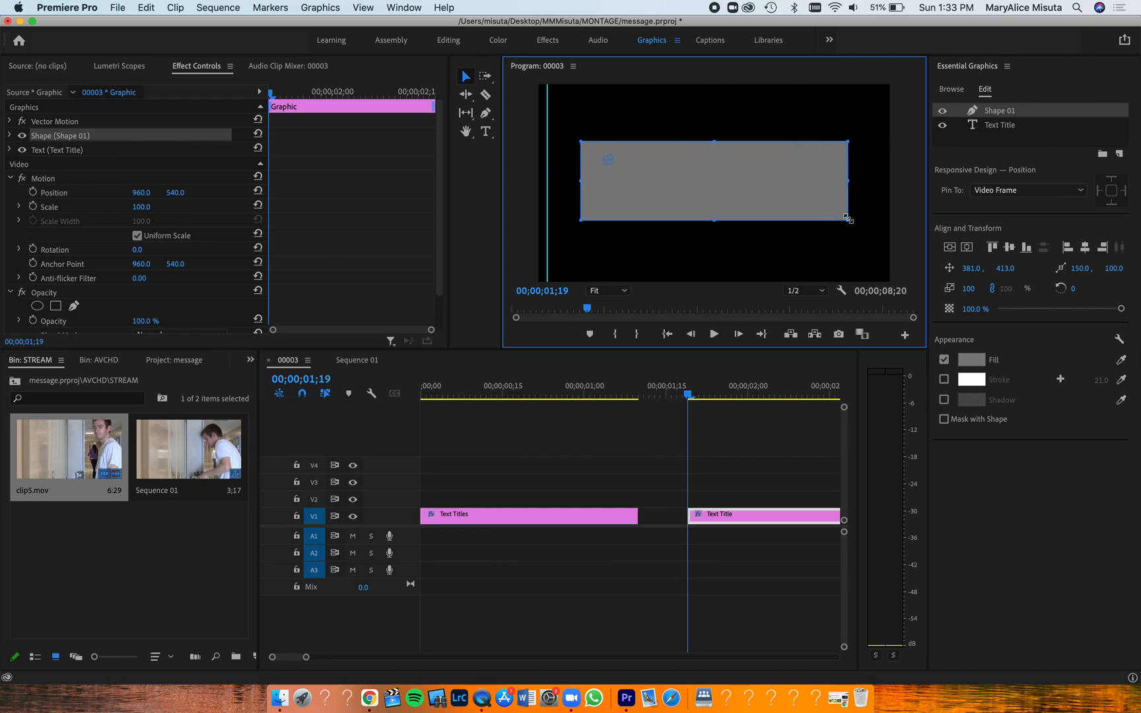
# Change the rectangle to an unfilled outline with a 21.0 stroke and center it vertically in the frame
pyautogui.click(944, 360)
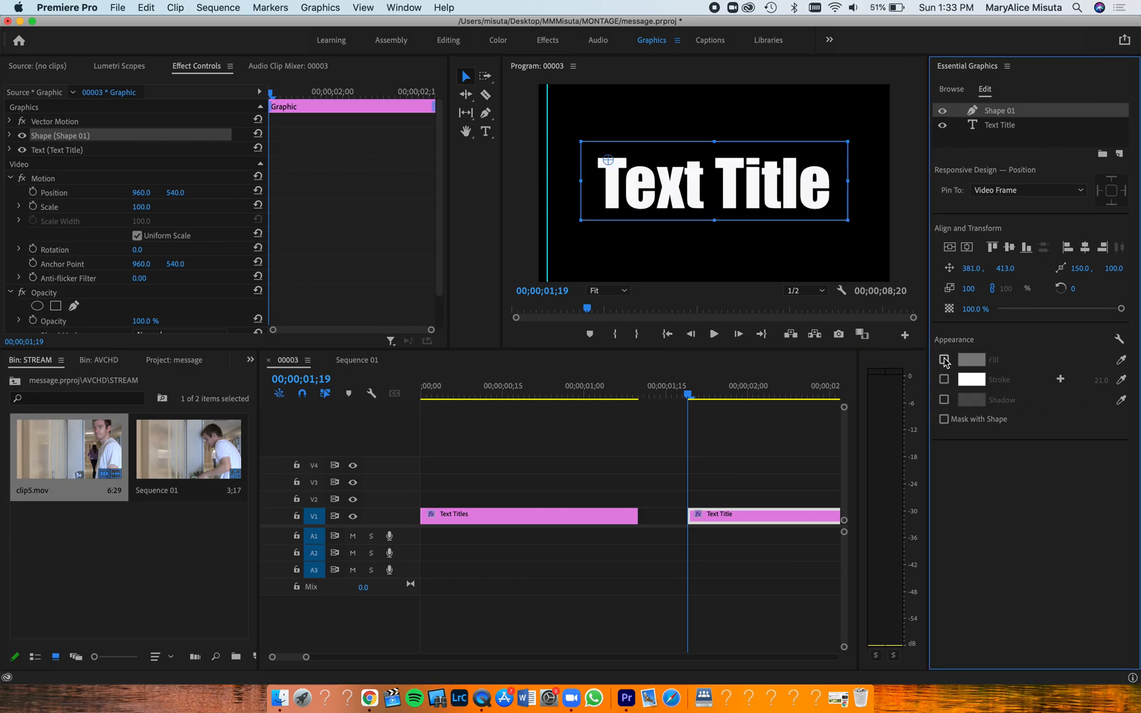
pyautogui.click(944, 379)
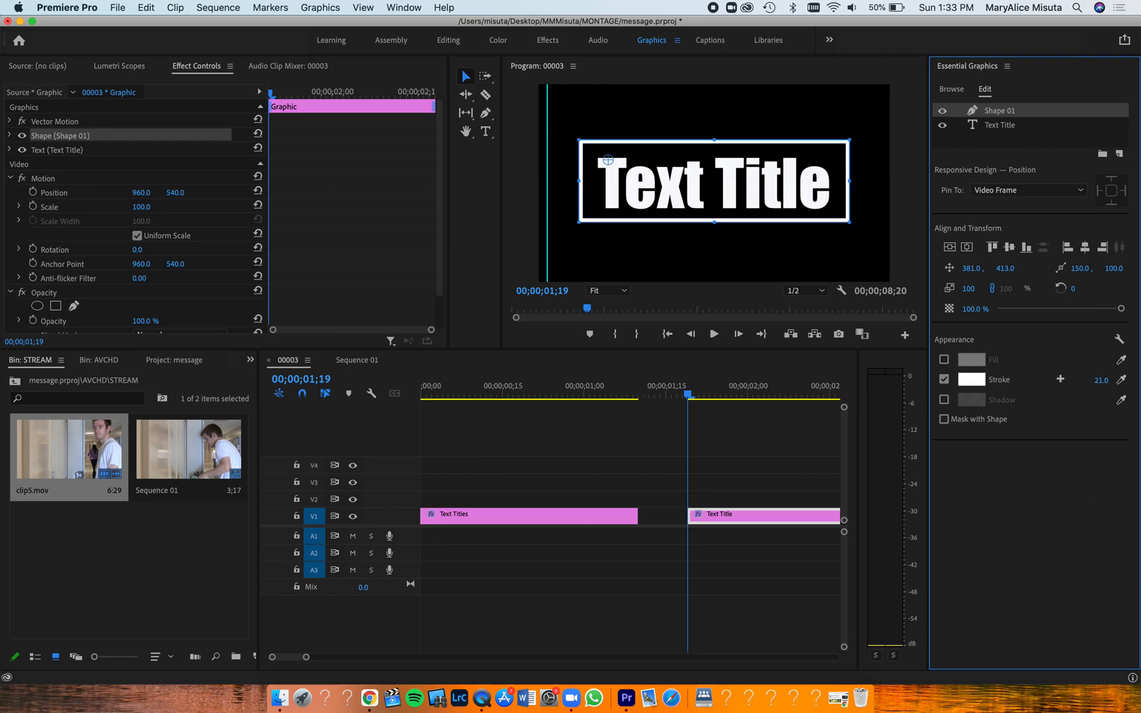
pyautogui.moveTo(1097, 387)
pyautogui.mouseDown()
pyautogui.moveTo(1129, 387)
pyautogui.moveTo(1108, 386)
pyautogui.mouseUp()
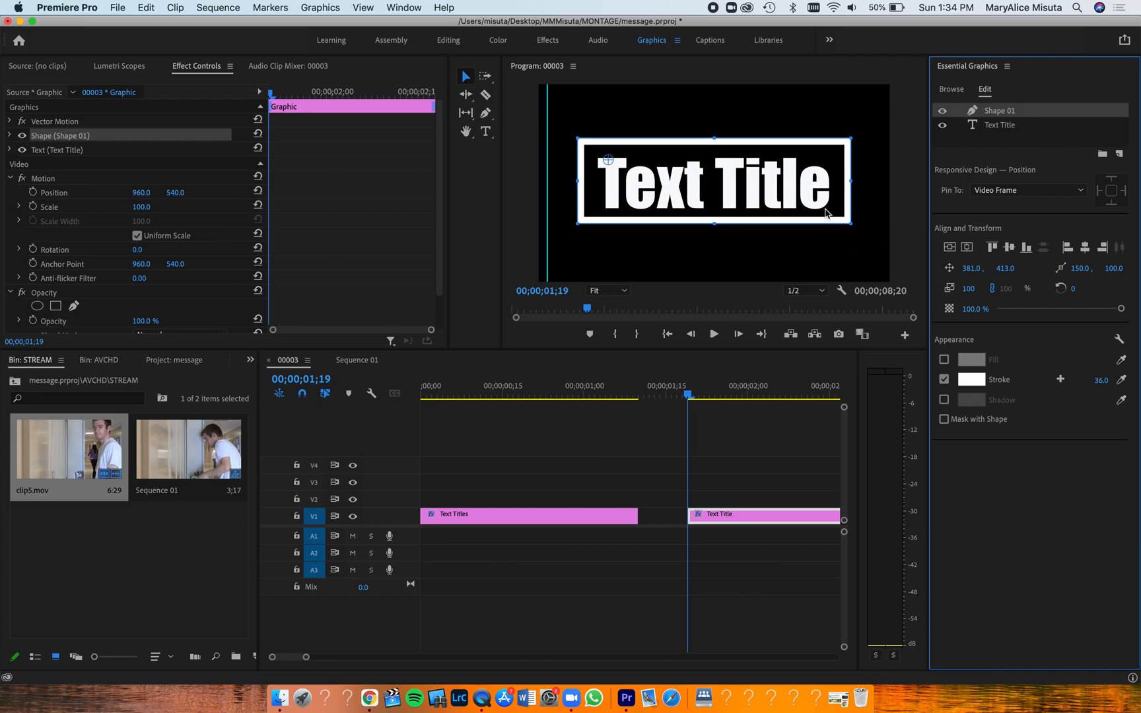
pyautogui.moveTo(1102, 384); pyautogui.dragTo(1092, 384)
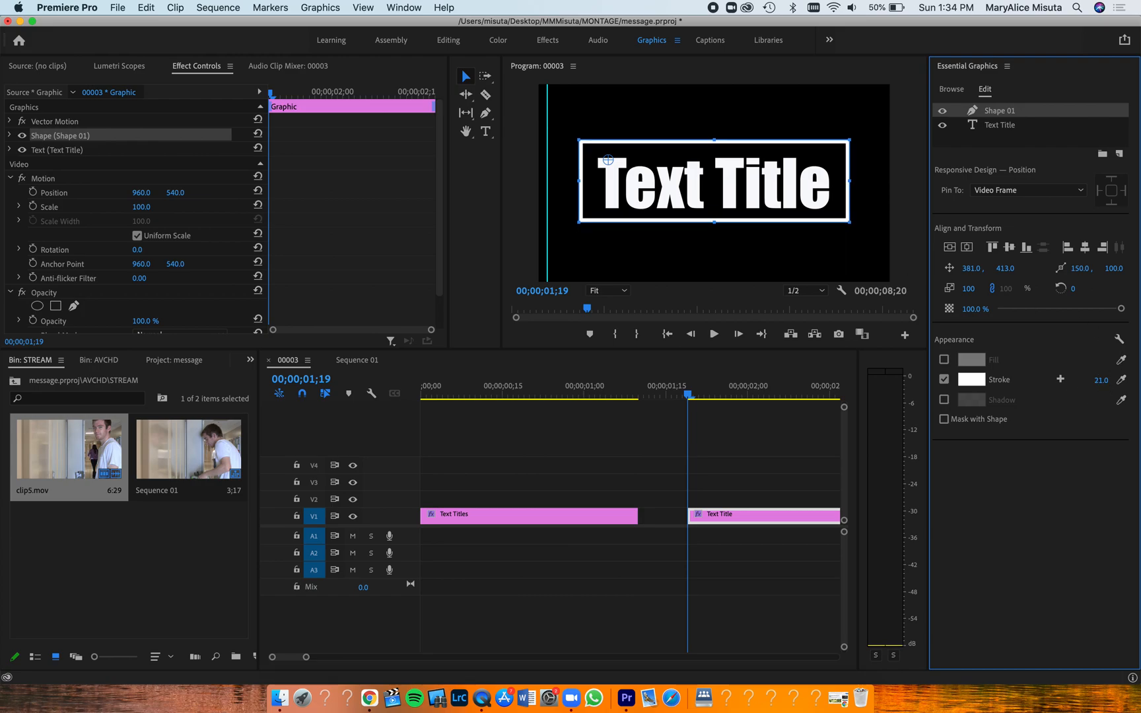
pyautogui.click(950, 248)
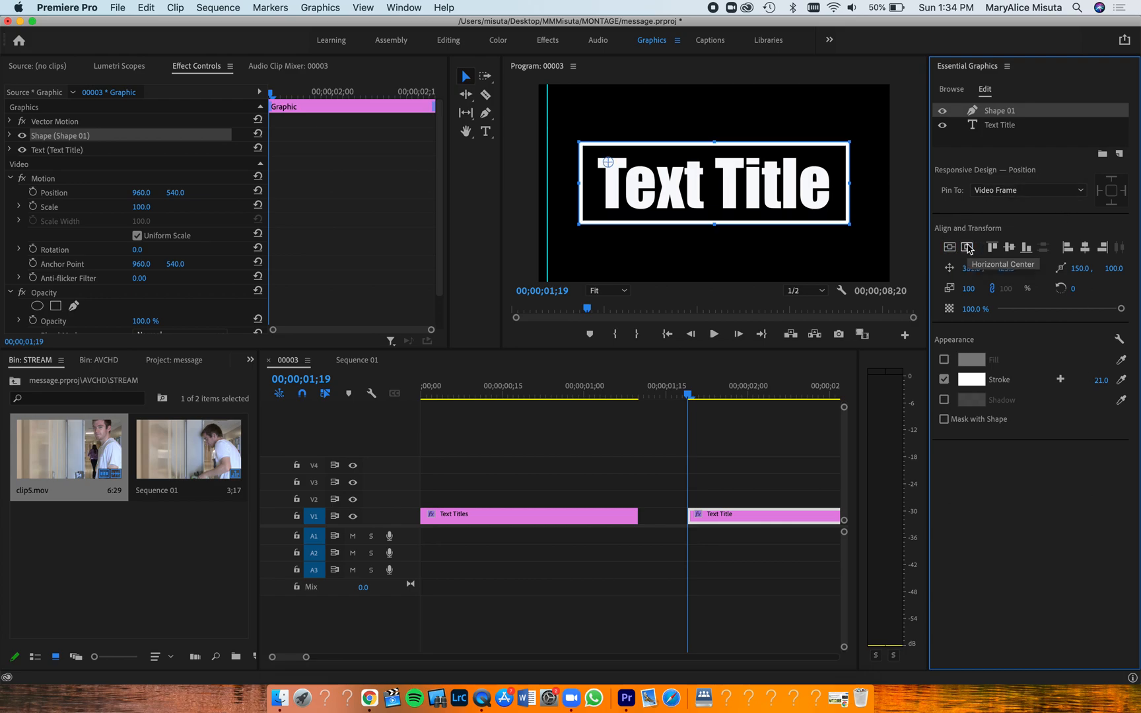
# Rename the Shape 01 layer as "rectangle"
pyautogui.rightClick(1007, 117)
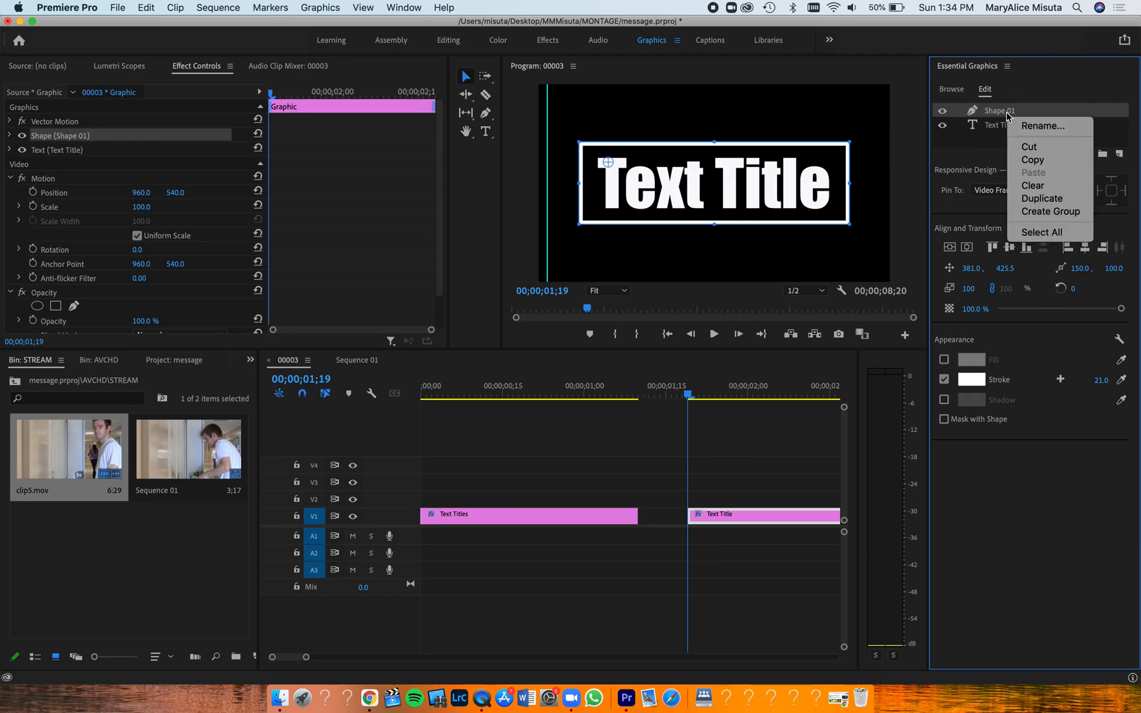
pyautogui.click(1026, 126)
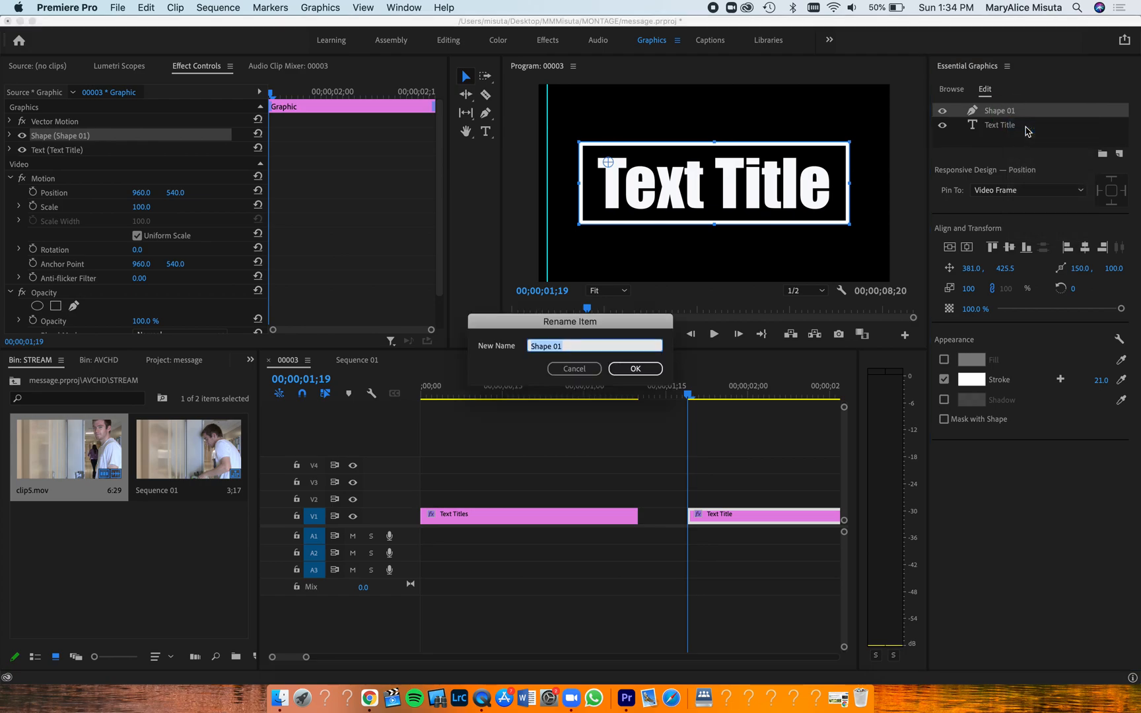
pyautogui.write('rectanl')
pyautogui.press('BackSpace')
pyautogui.write('gle')
pyautogui.click(645, 367)
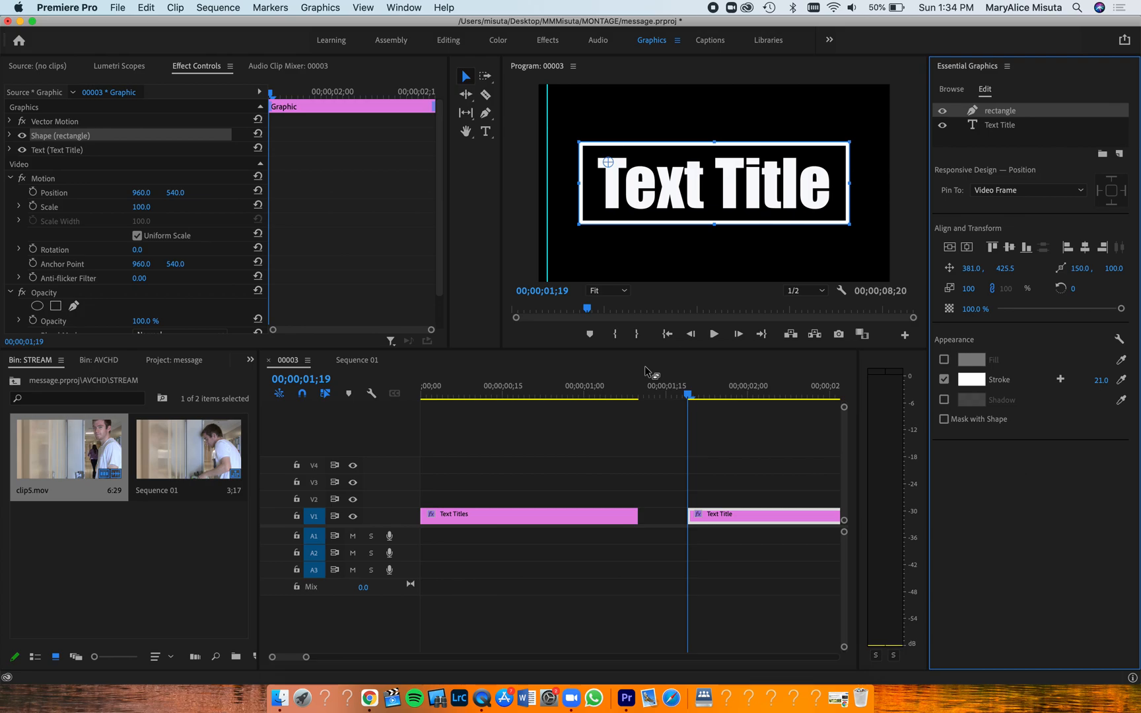
# Select the Text Title clip and expand the effect settings of its rectangle shape
pyautogui.click(729, 515)
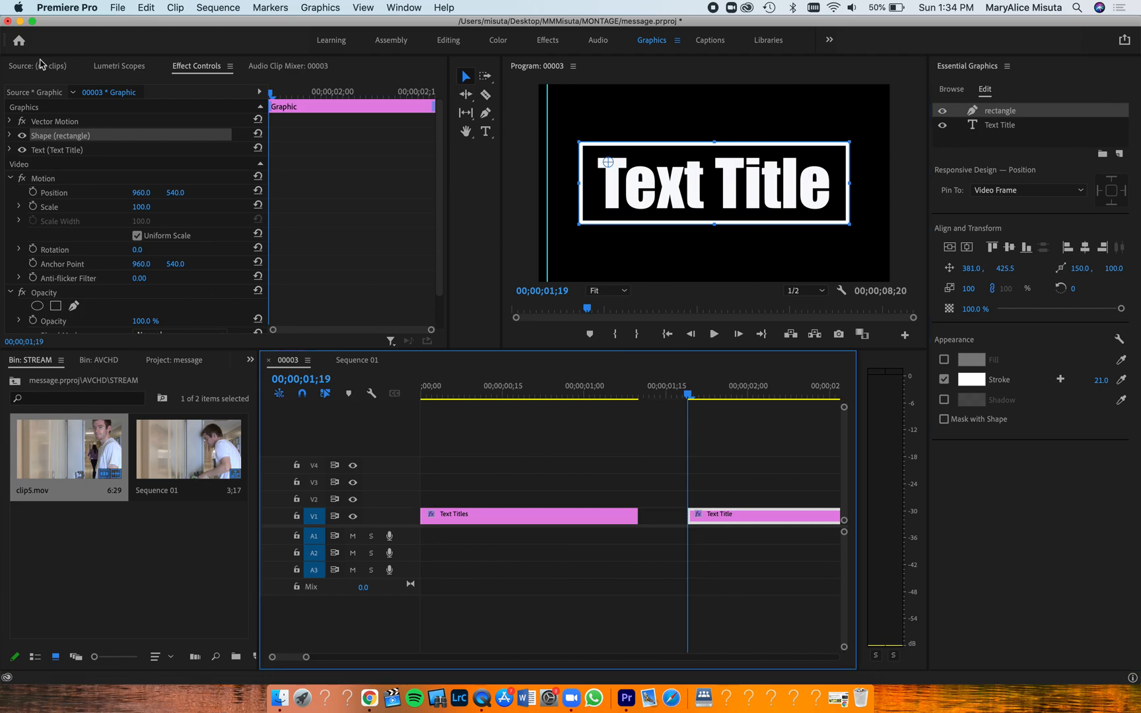
pyautogui.click(192, 68)
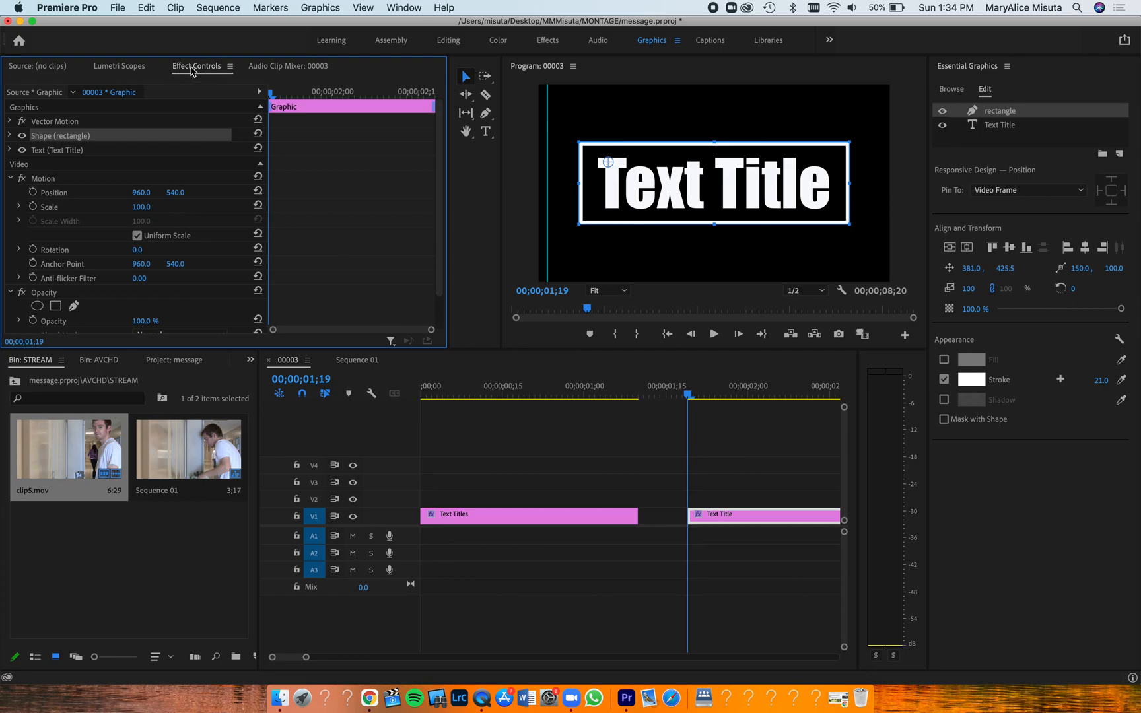
pyautogui.click(34, 68)
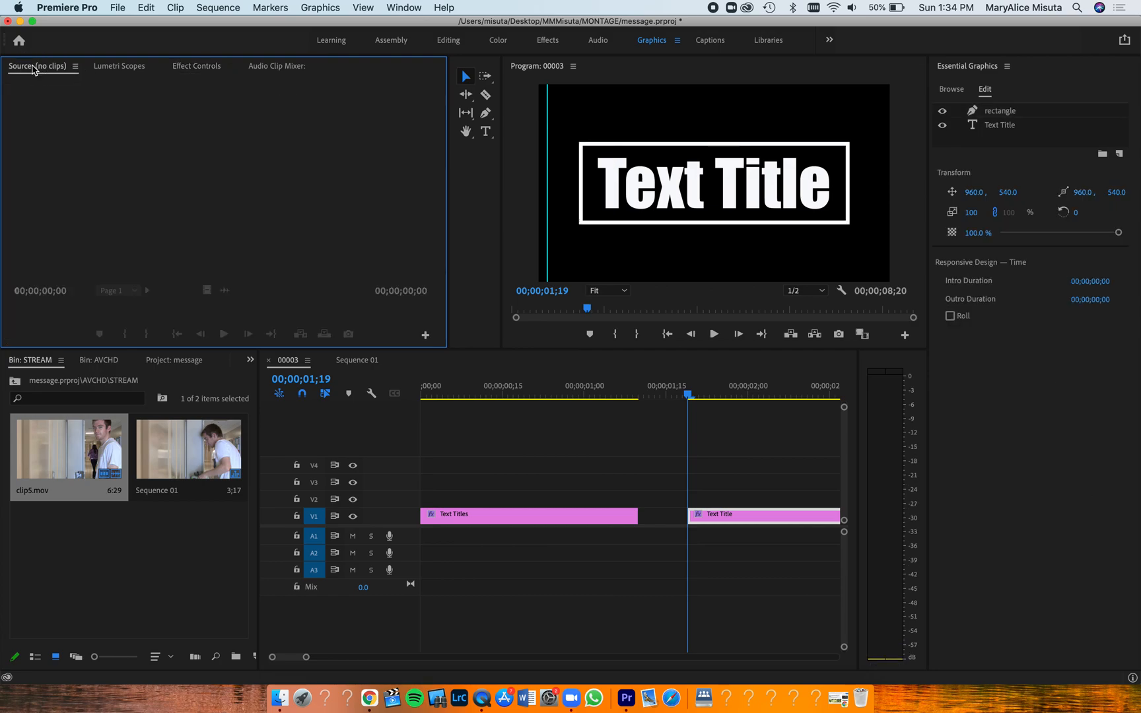
pyautogui.click(191, 68)
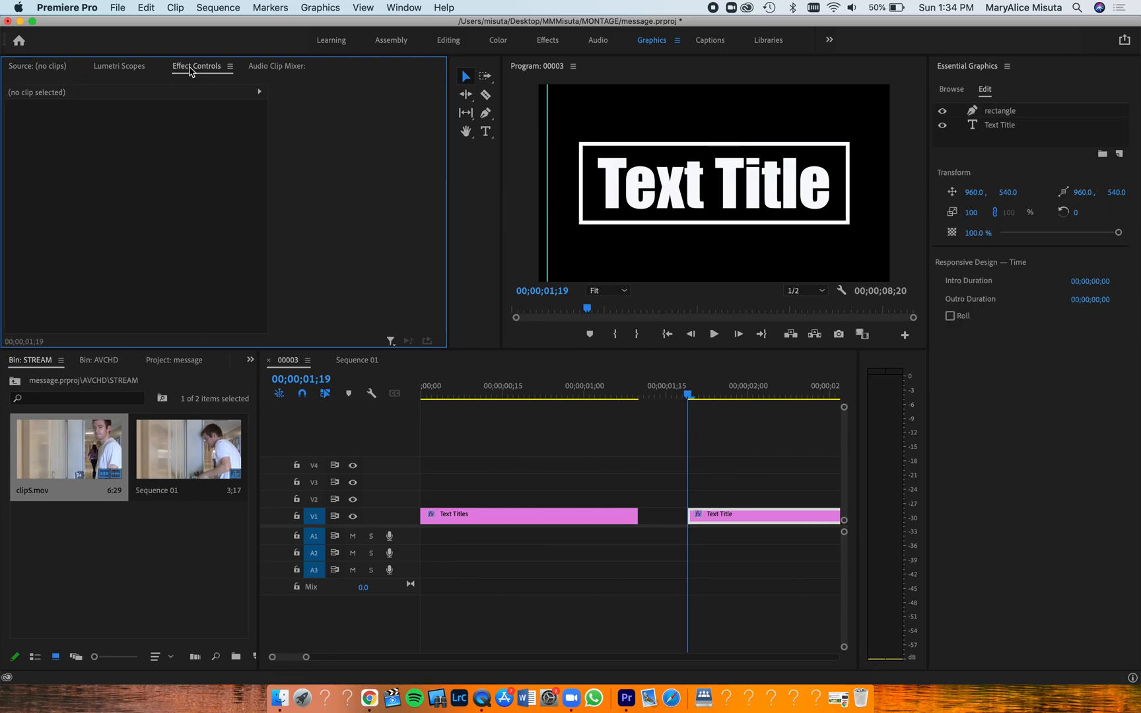
pyautogui.click(722, 520)
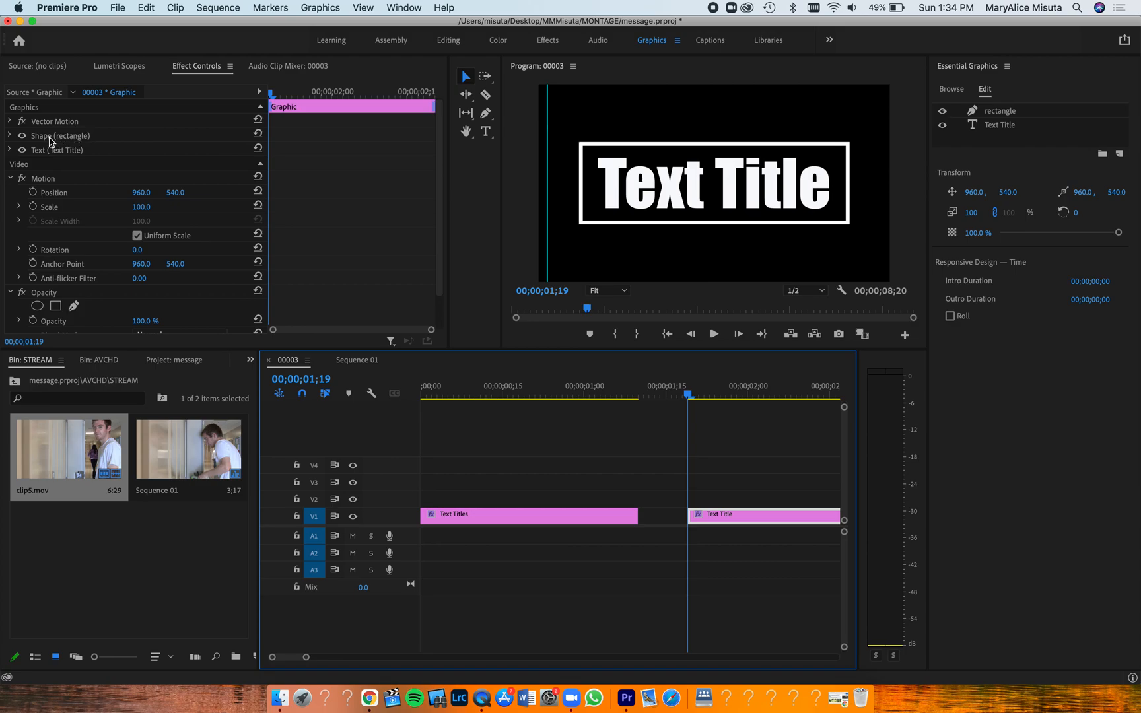
pyautogui.click(10, 136)
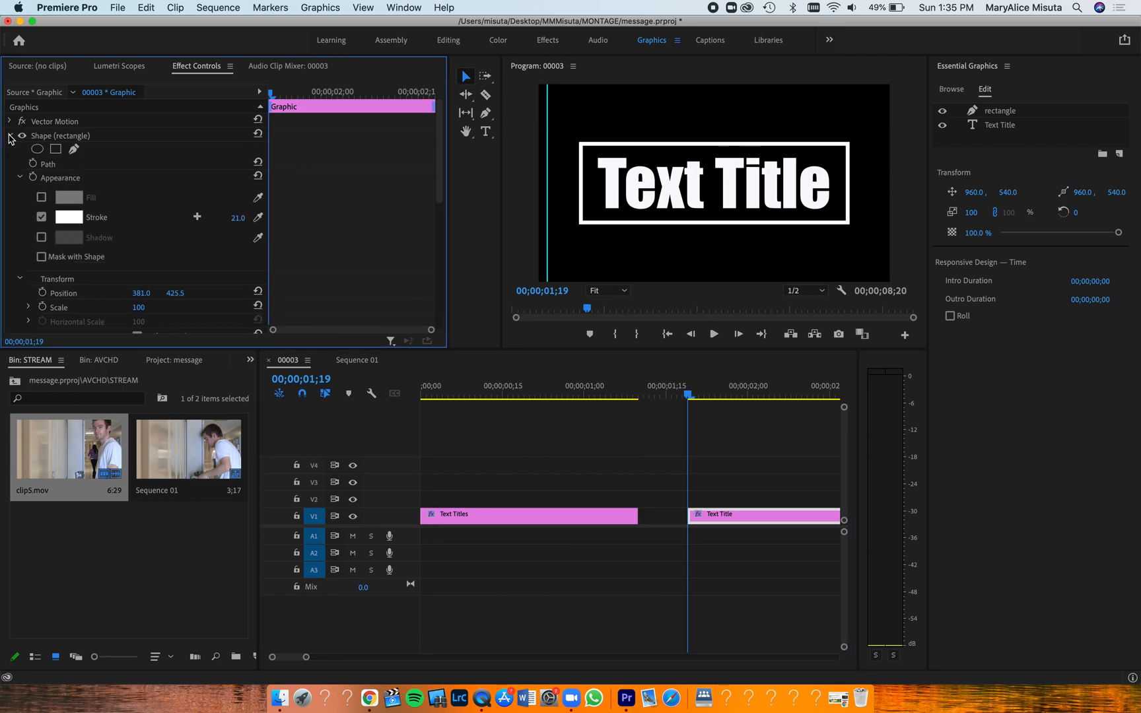
# Draw a closed four-point mask on the rectangle shape with the Pen, running just outside the white outline
pyautogui.click(74, 151)
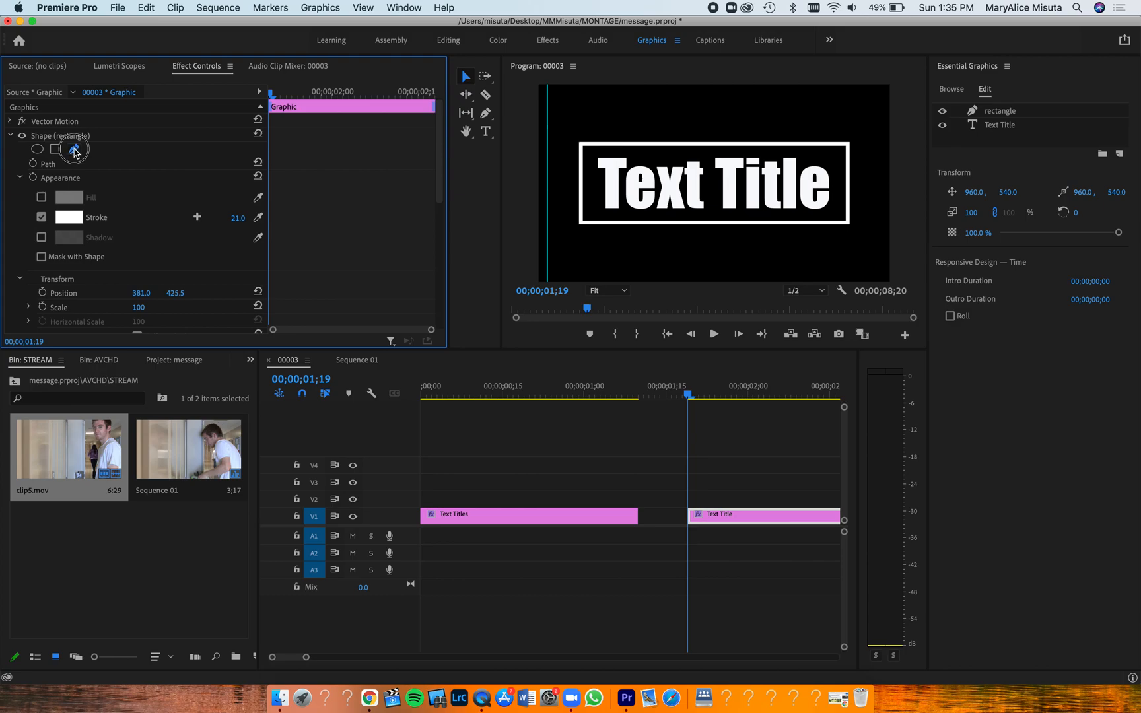
pyautogui.click(562, 129)
pyautogui.click(563, 233)
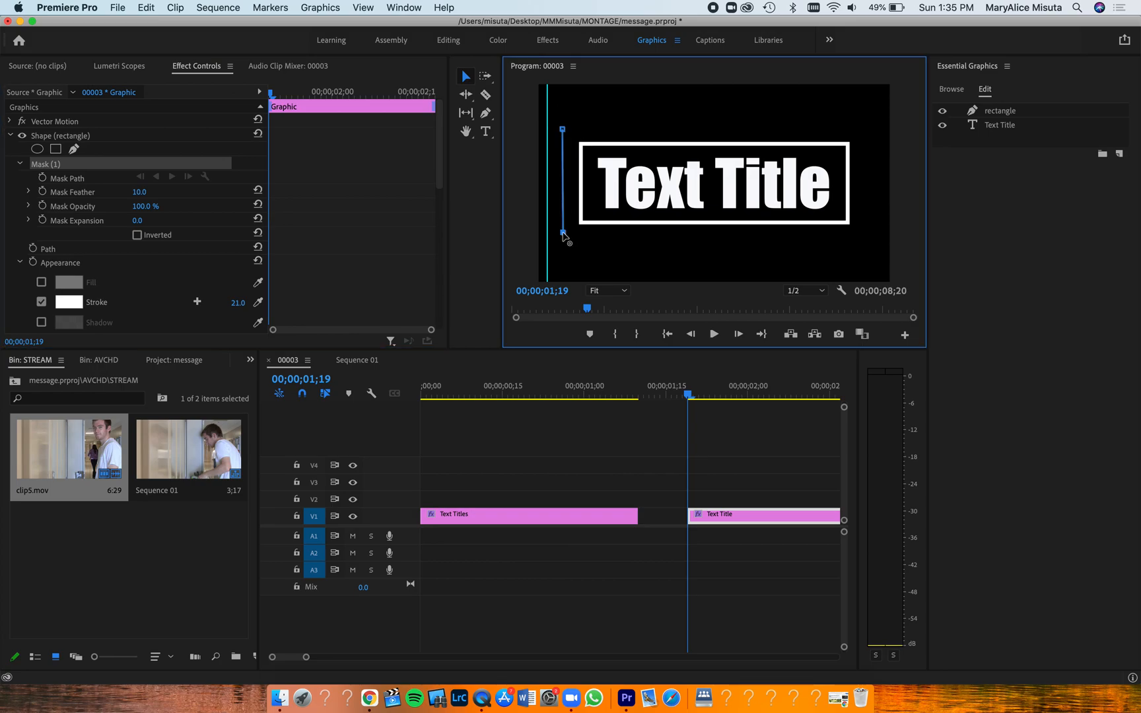
pyautogui.click(857, 236)
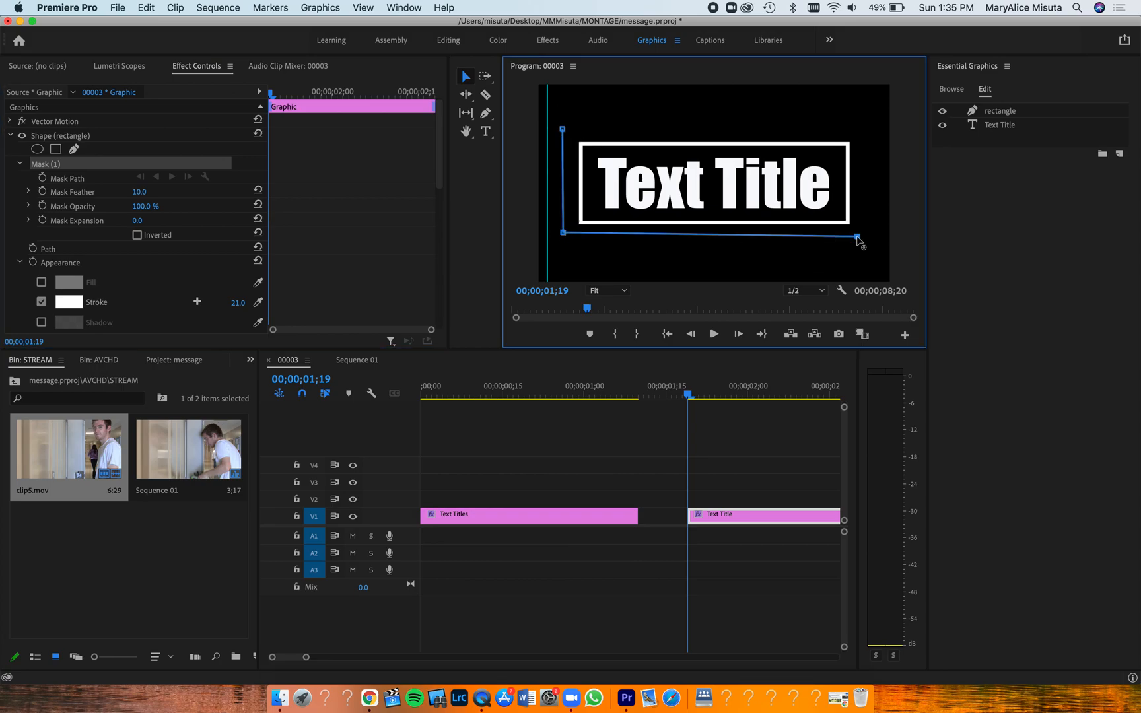
pyautogui.click(857, 130)
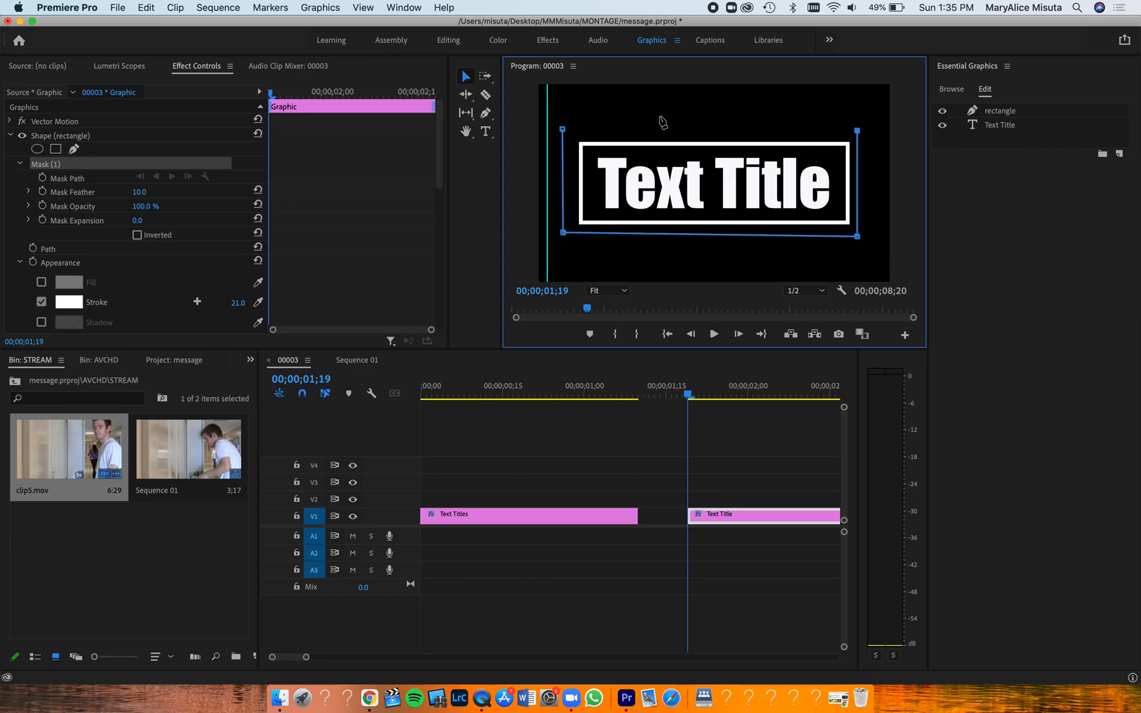
pyautogui.click(562, 130)
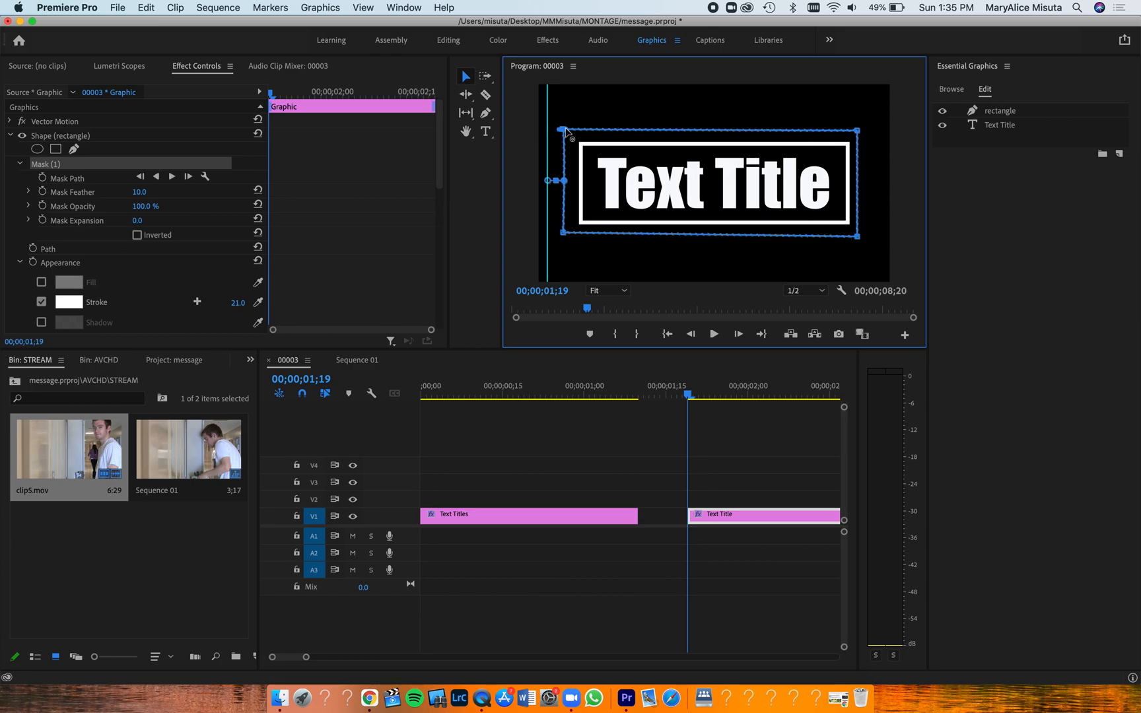
# Invert the rectangle's mask and set a mask path keyframe at 00;00;01;19
pyautogui.click(49, 166)
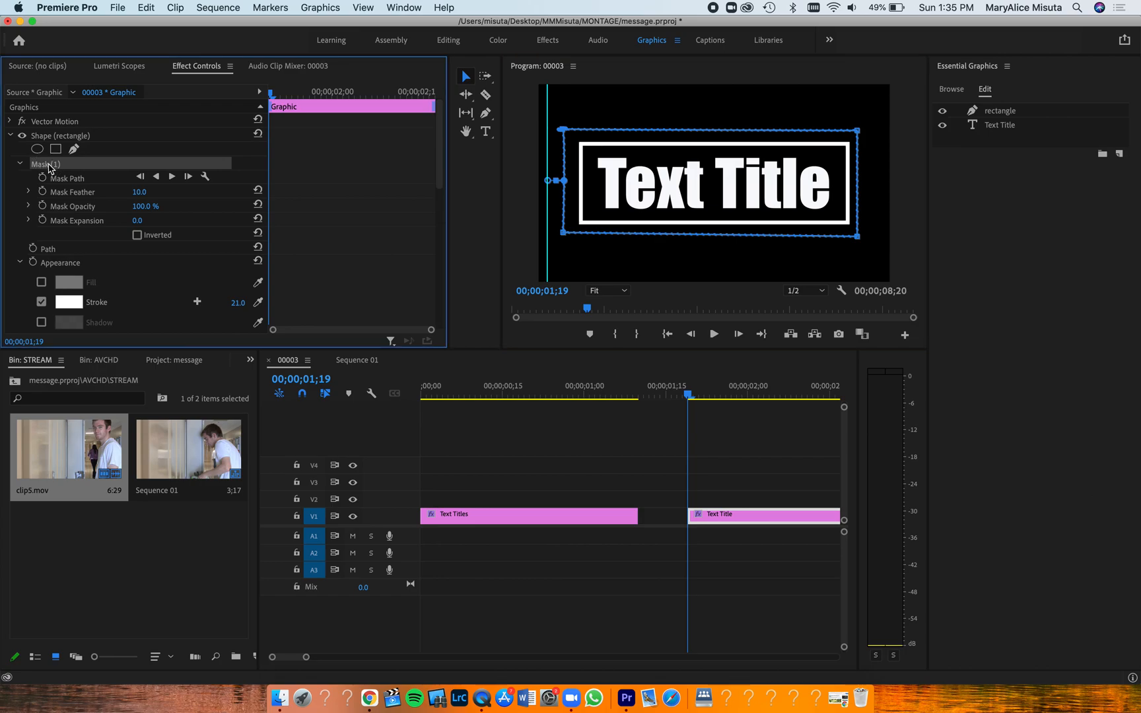
pyautogui.click(138, 235)
pyautogui.click(138, 236)
pyautogui.click(138, 236)
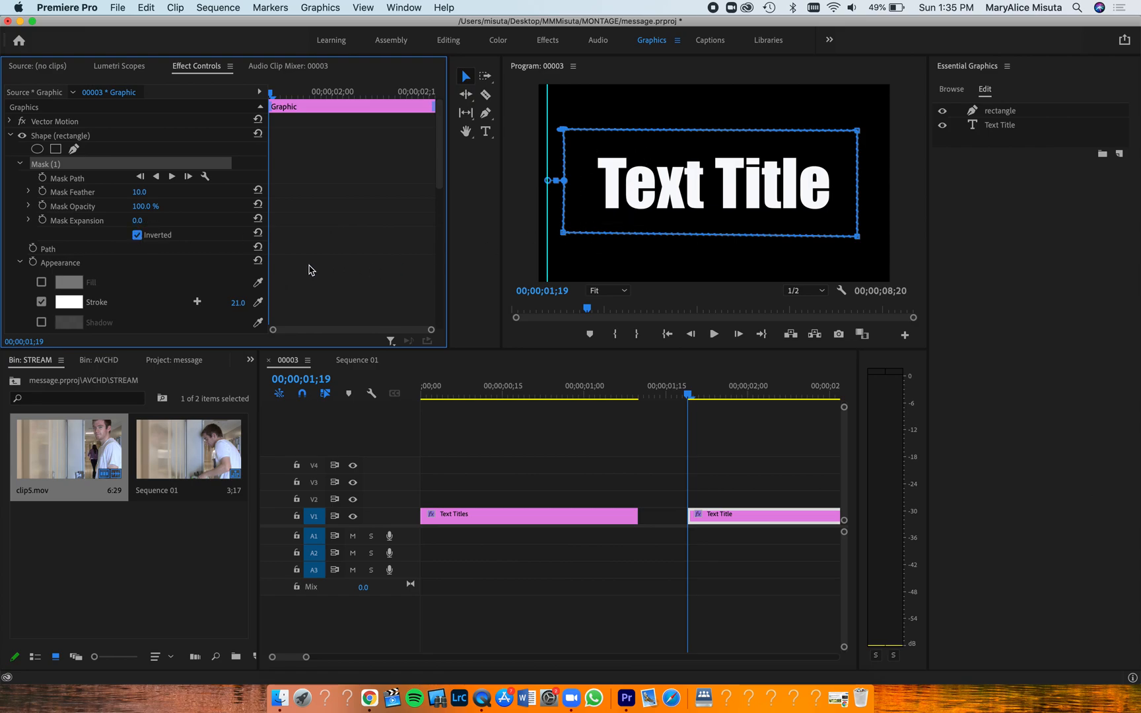
pyautogui.click(43, 178)
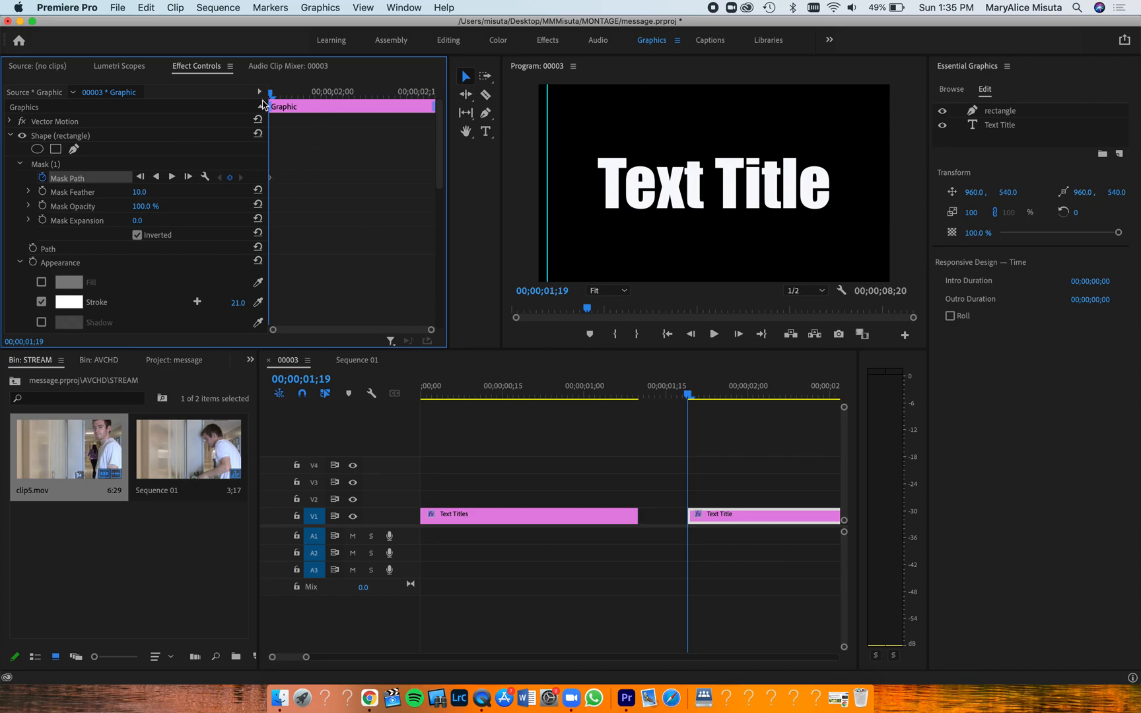
# At 00;00;02;13, move the rectangle's mask horizontally past the outline's right edge to keyframe the fully revealed state
pyautogui.moveTo(271, 95); pyautogui.dragTo(407, 94)
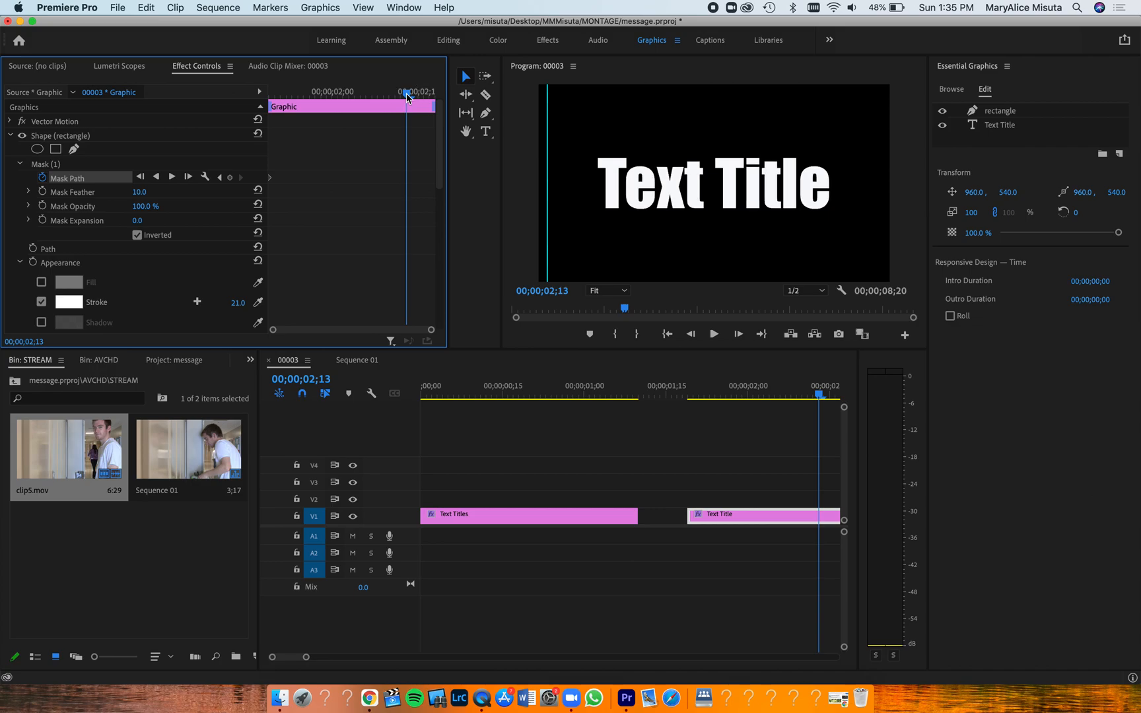
pyautogui.click(55, 165)
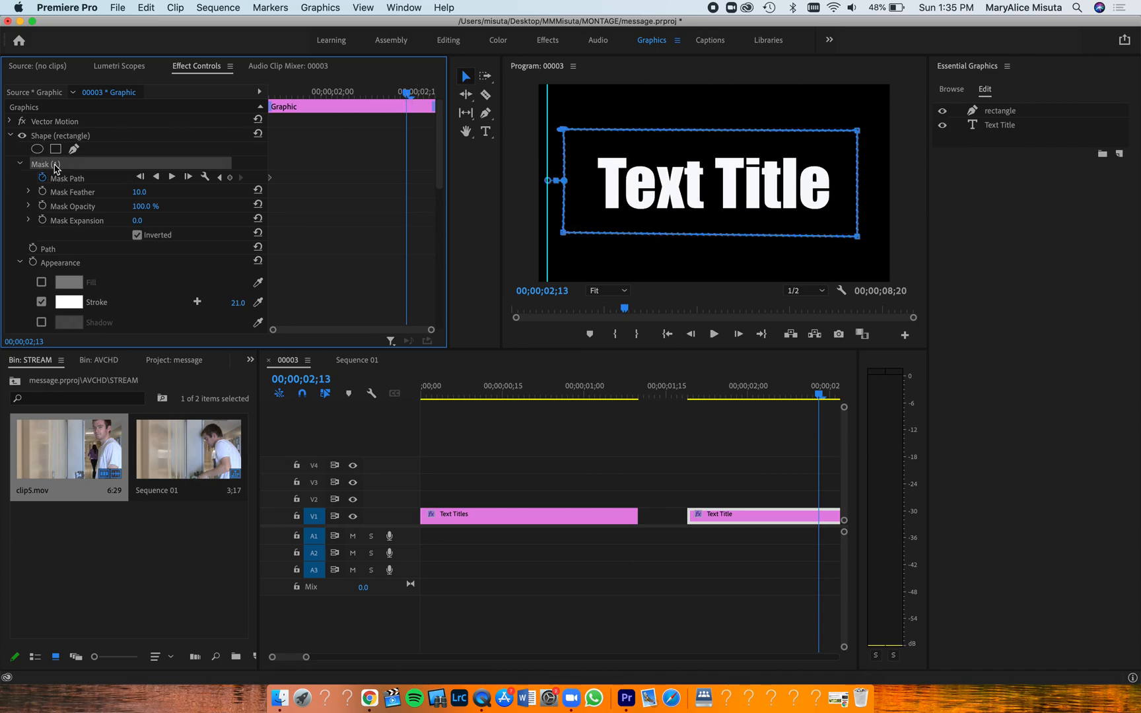
pyautogui.moveTo(694, 157); pyautogui.dragTo(992, 166)
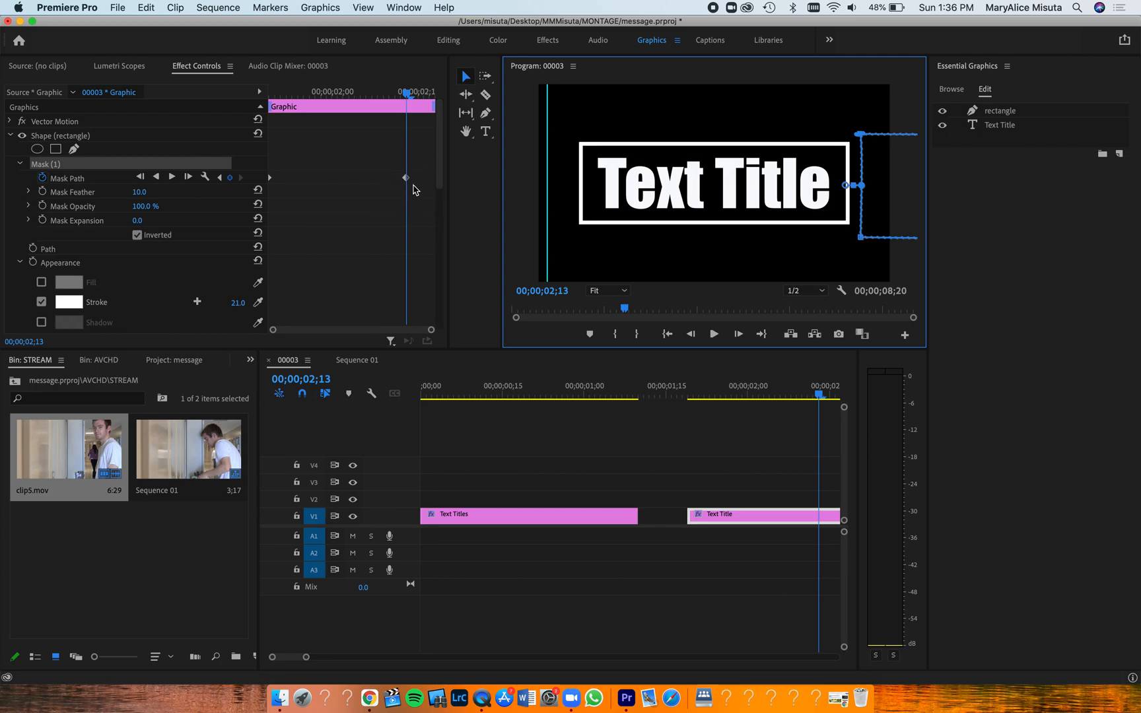
# Play back and scrub through the Text Title clip from 00;00;01;19 to check the rectangle outline's reveal
pyautogui.click(409, 94)
pyautogui.moveTo(409, 94); pyautogui.dragTo(229, 107)
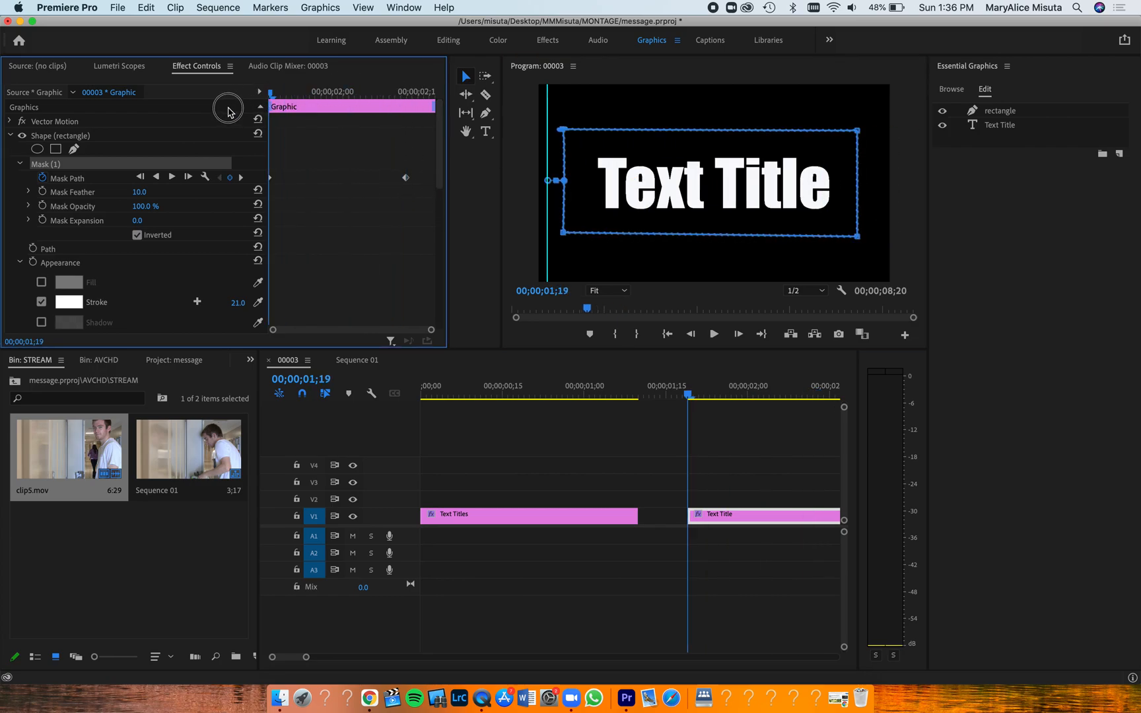
pyautogui.press('space')
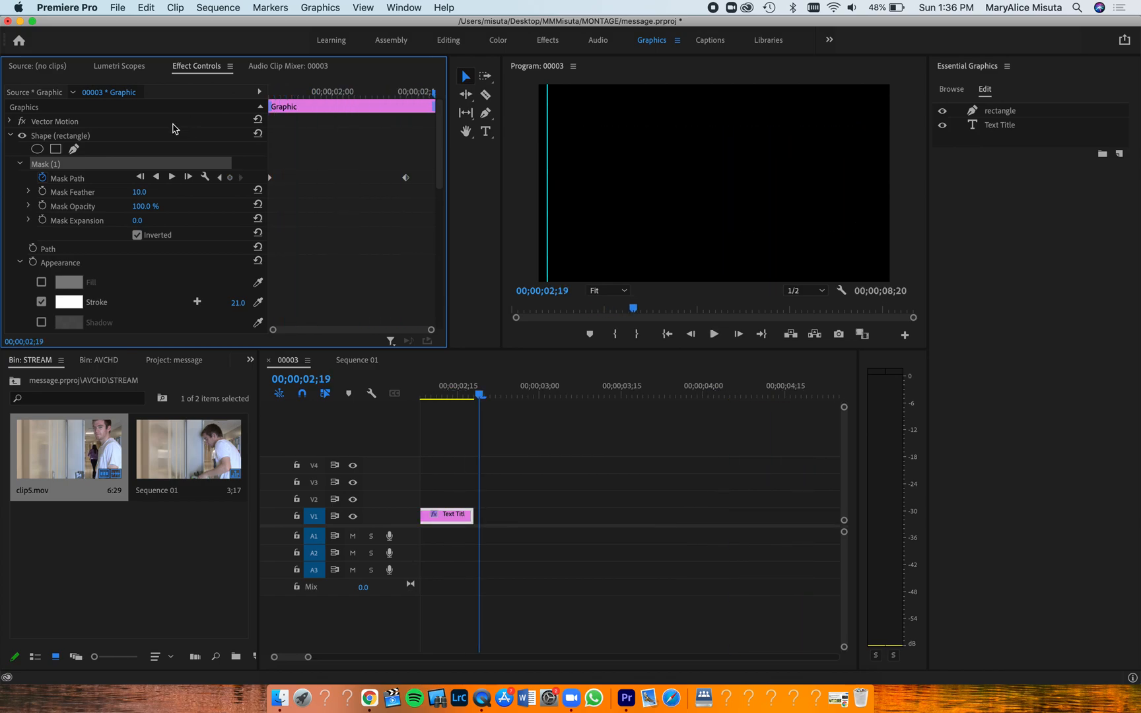
pyautogui.click(475, 399)
pyautogui.moveTo(475, 400); pyautogui.dragTo(428, 404)
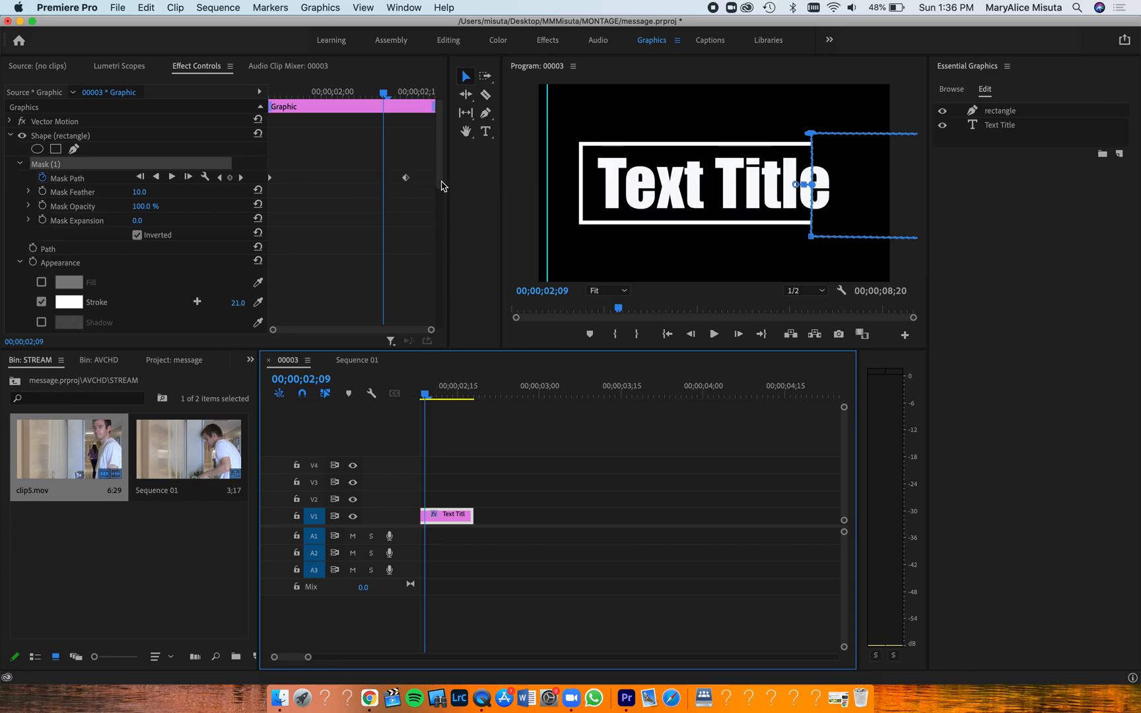
pyautogui.click(425, 395)
pyautogui.moveTo(426, 395); pyautogui.dragTo(555, 407)
pyautogui.press('space')
pyautogui.press('space')
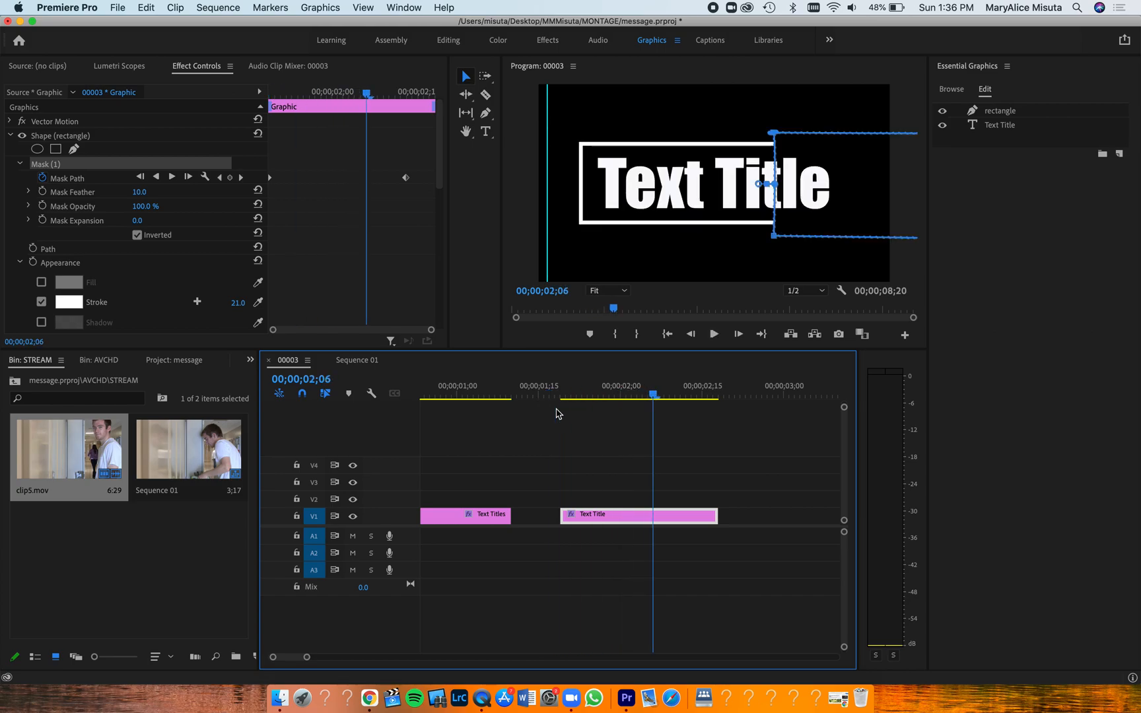
pyautogui.moveTo(657, 395); pyautogui.dragTo(632, 399)
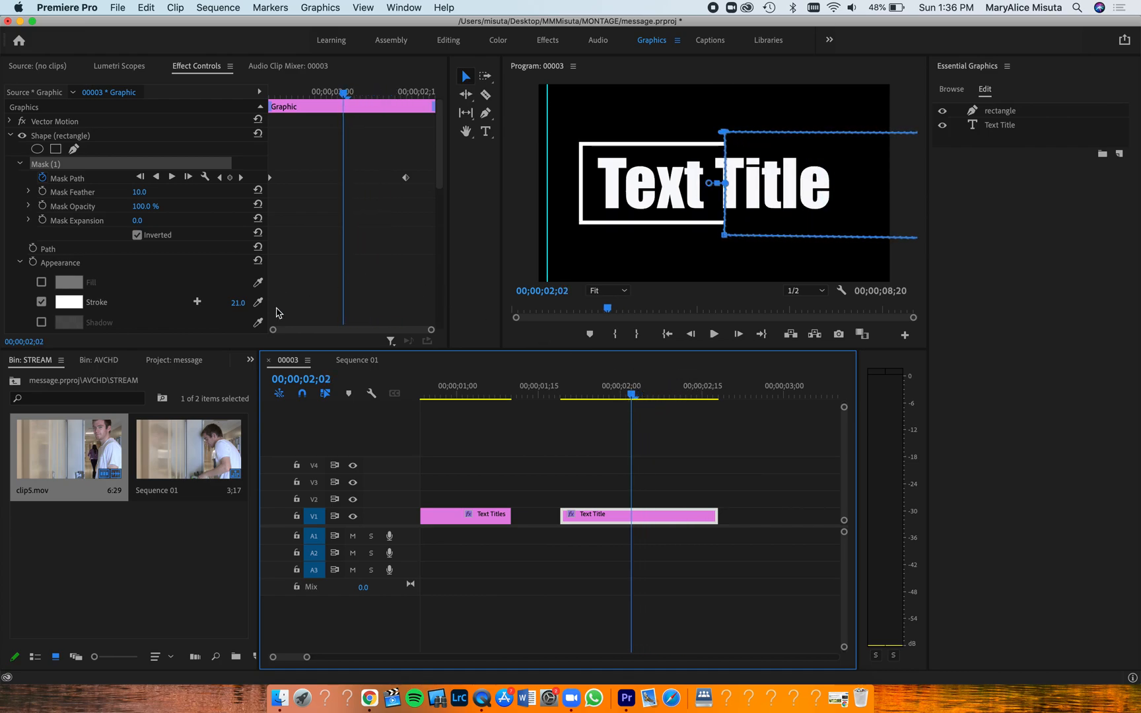
# Copy the rectangle shape's animated Mask (1) and paste it onto the Text Title text layer
pyautogui.click(49, 167)
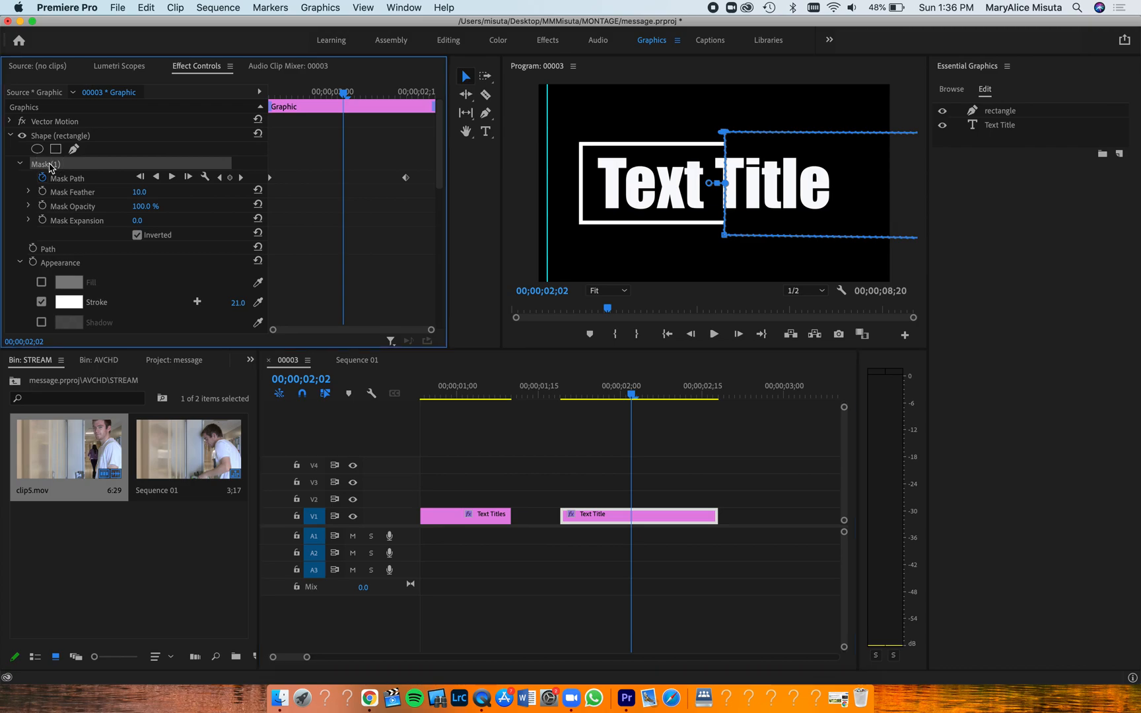
pyautogui.click(146, 10)
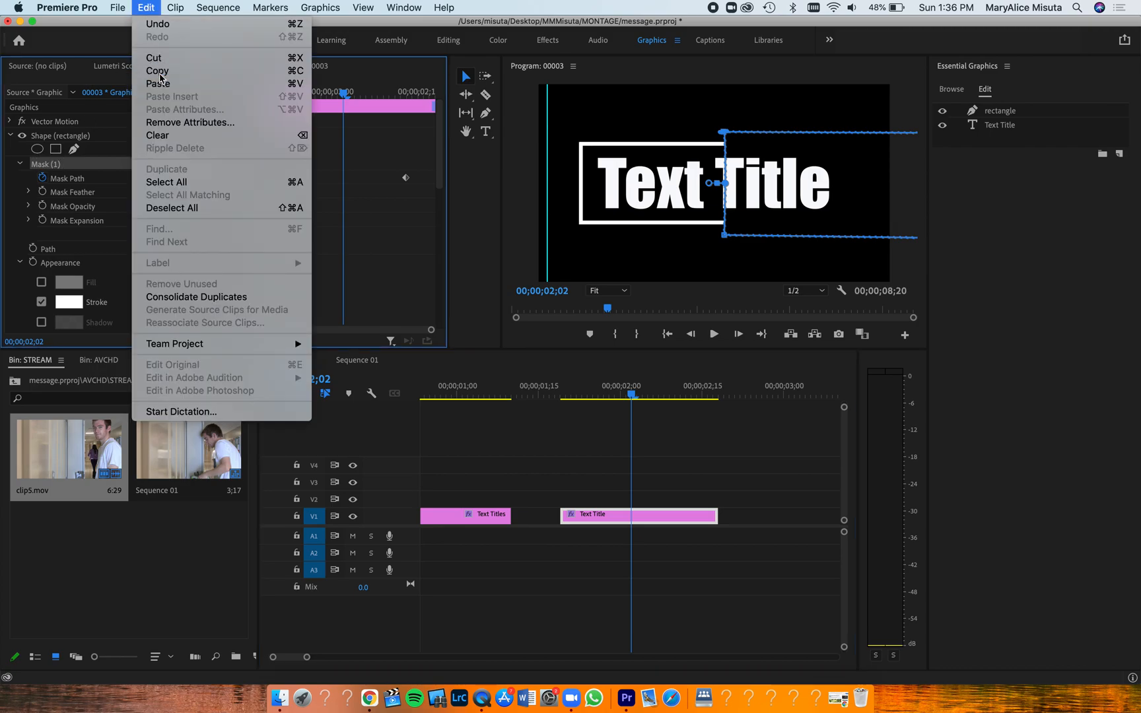
pyautogui.click(160, 76)
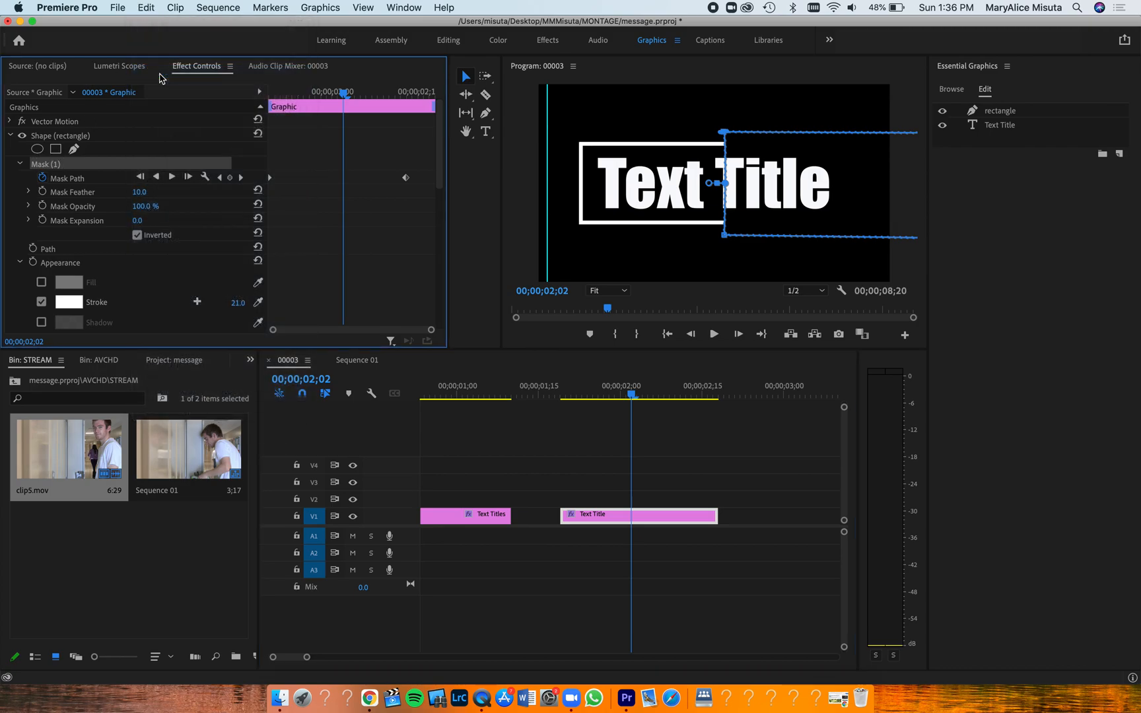
pyautogui.click(10, 136)
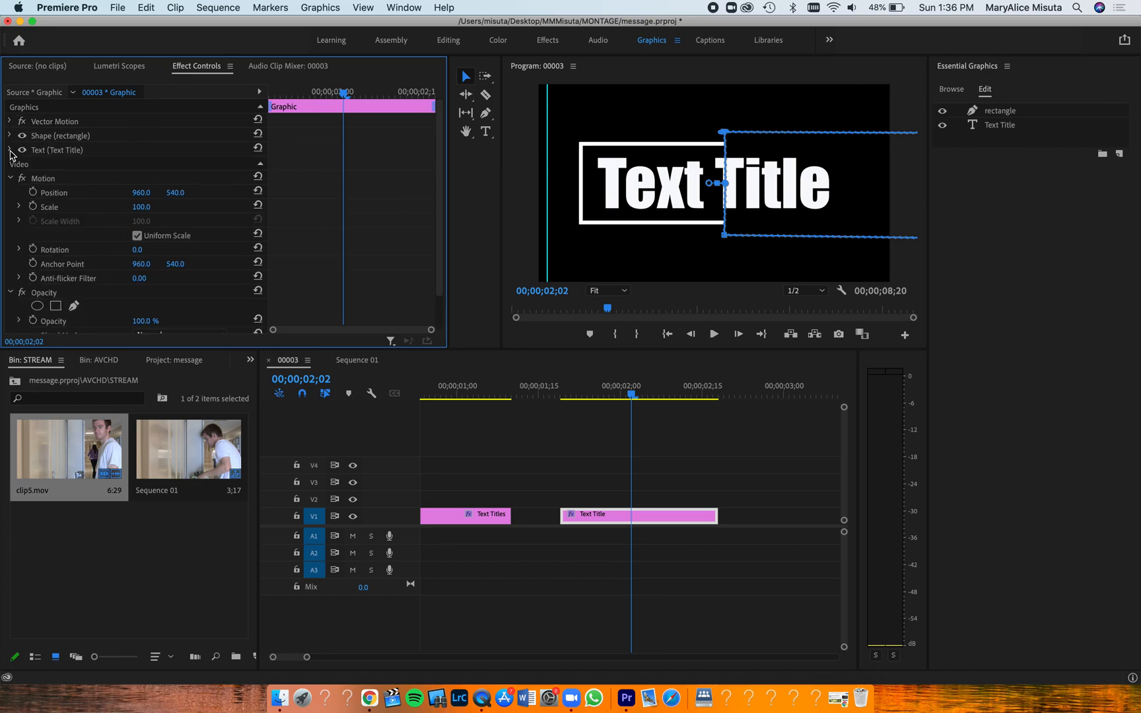
pyautogui.click(11, 150)
pyautogui.click(38, 151)
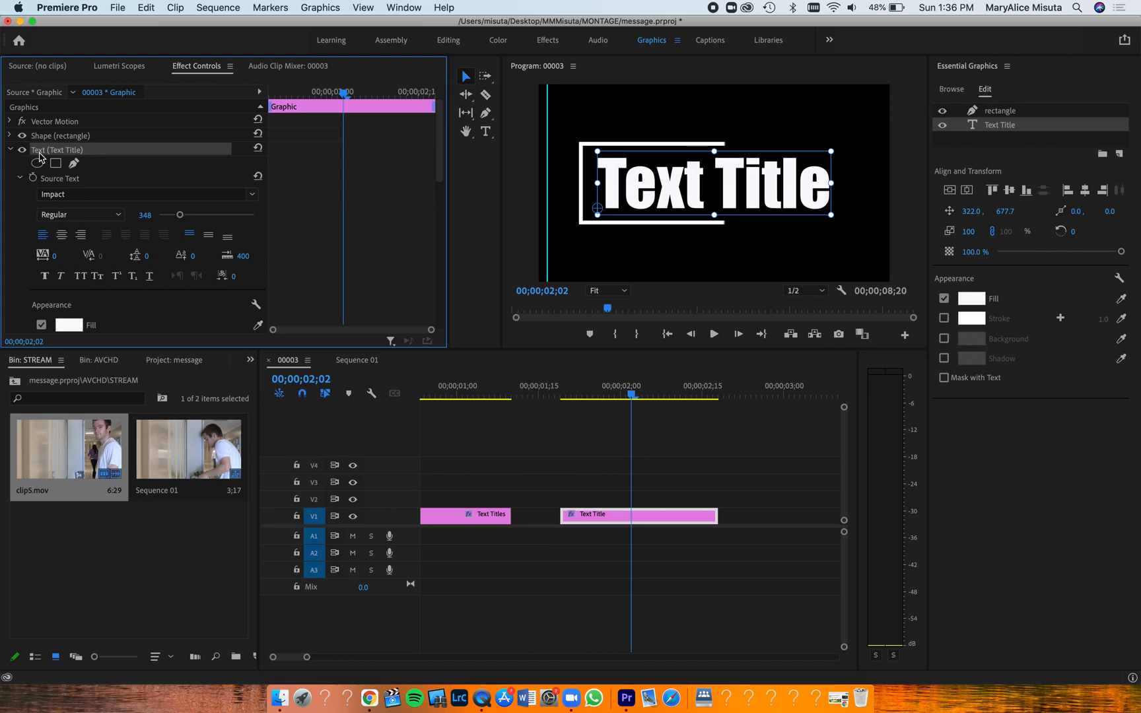
pyautogui.click(146, 8)
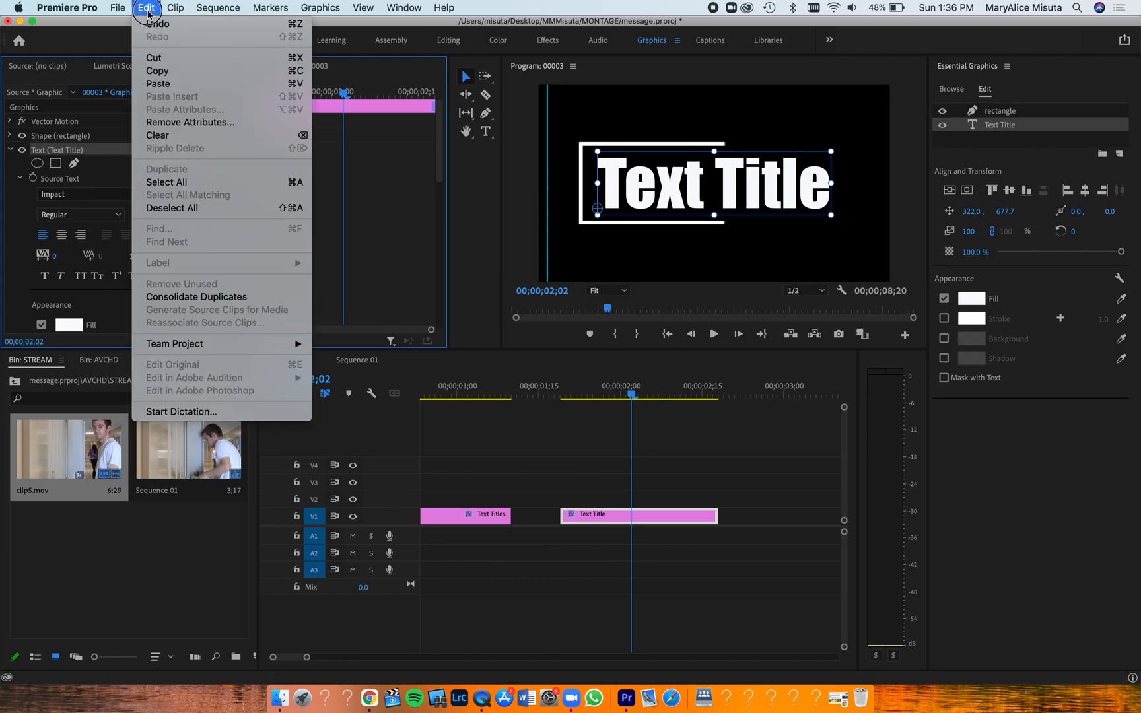
pyautogui.click(156, 85)
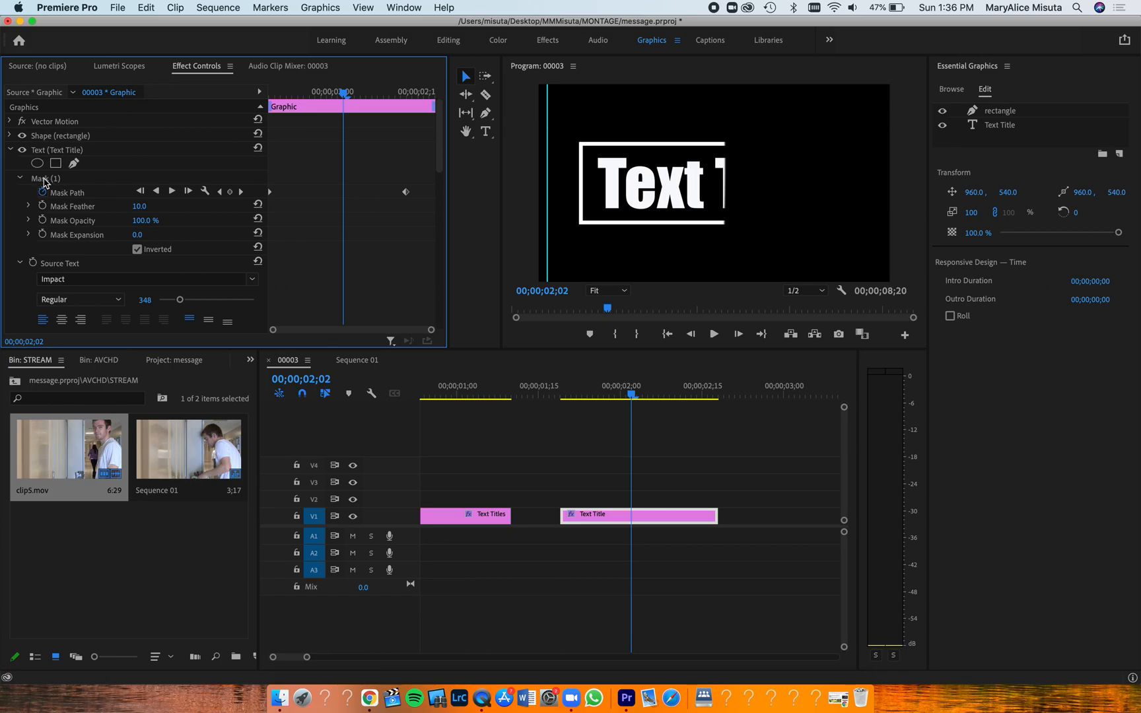
# Play the Text Title clip from its start to review the text and rectangle outline revealing together
pyautogui.moveTo(344, 97); pyautogui.dragTo(259, 99)
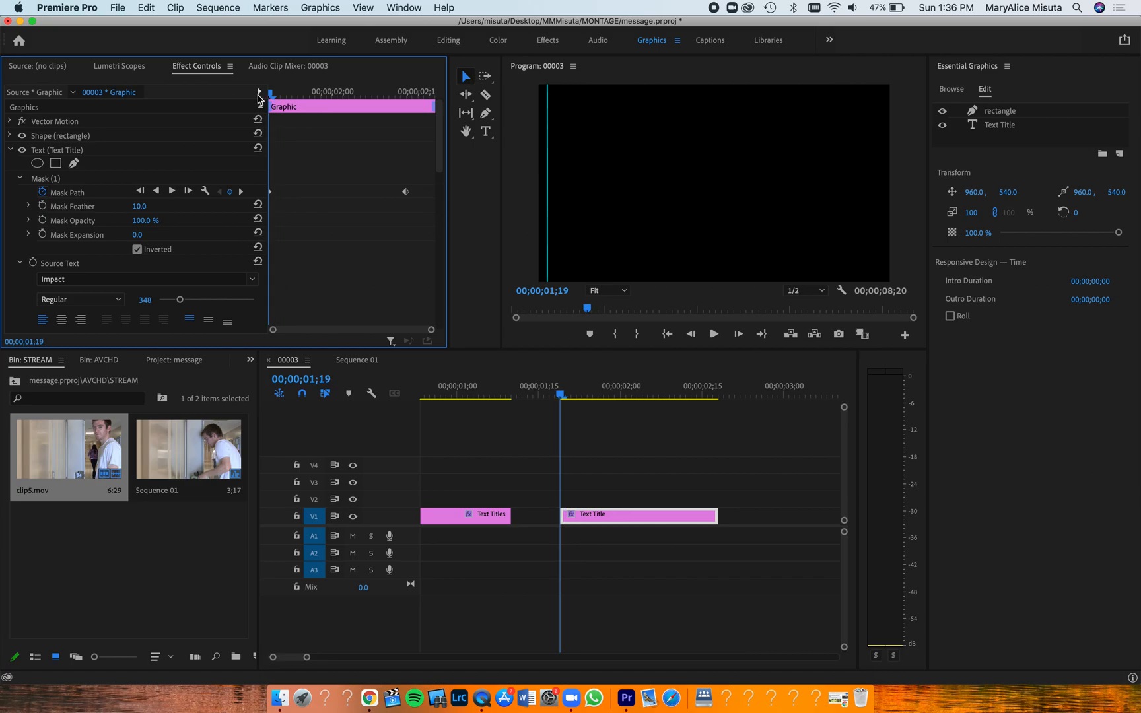
pyautogui.press('space')
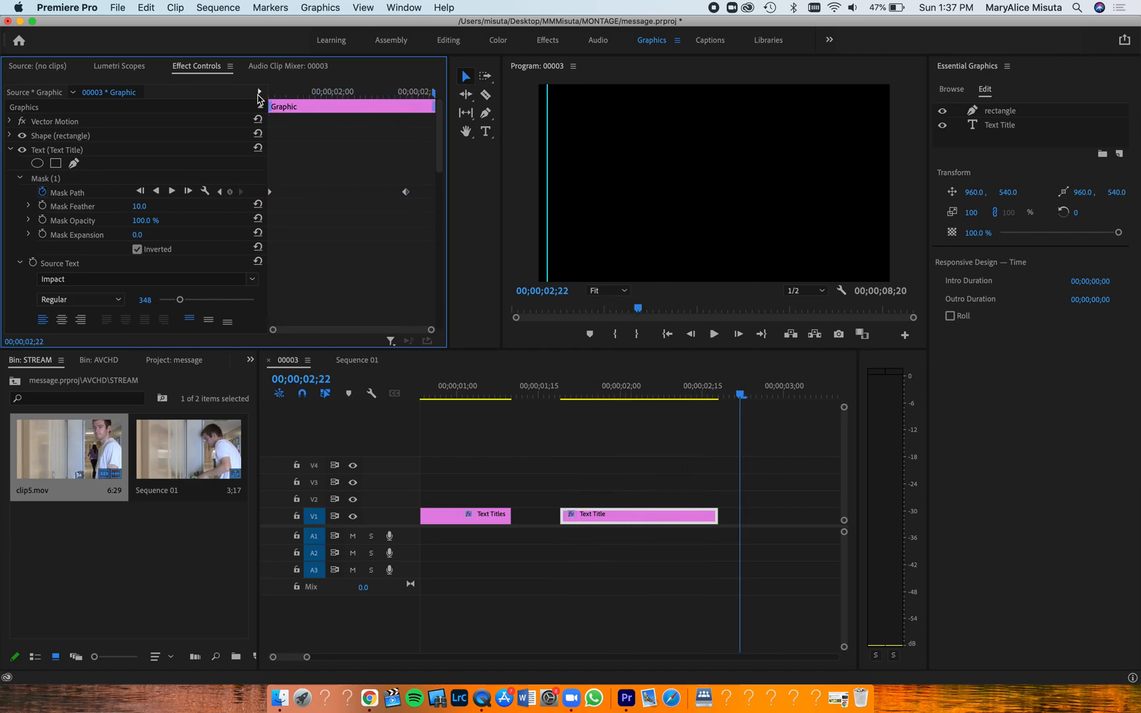
pyautogui.press('Up')
pyautogui.press('Up')
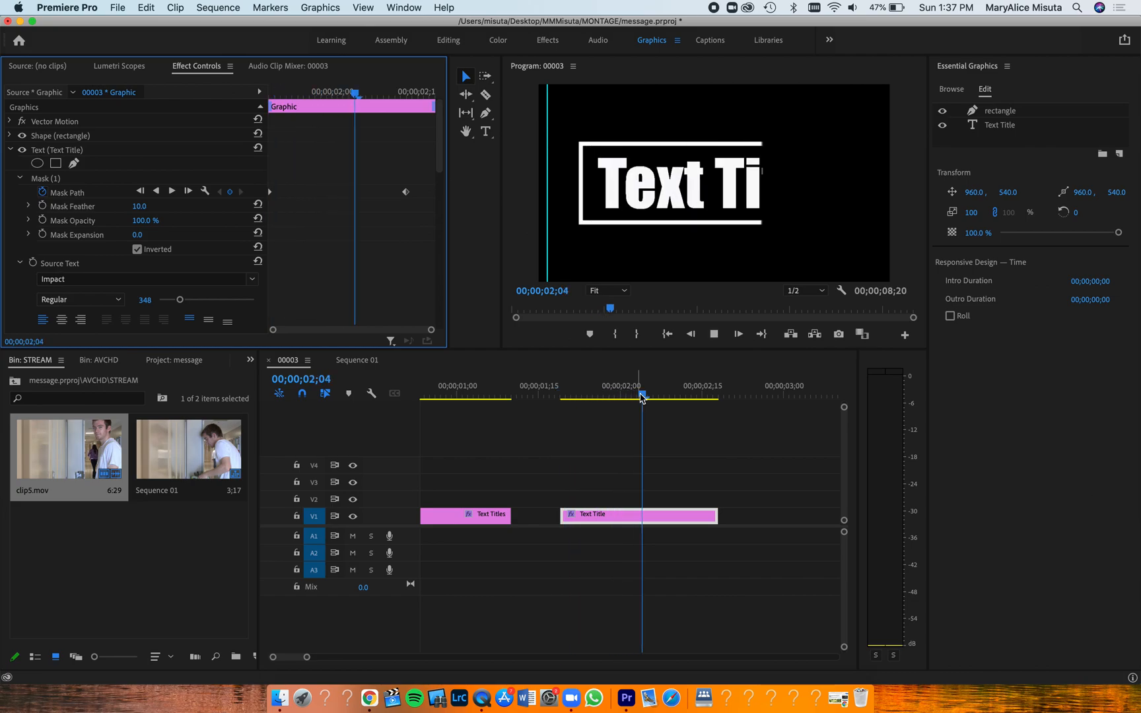
pyautogui.press('space')
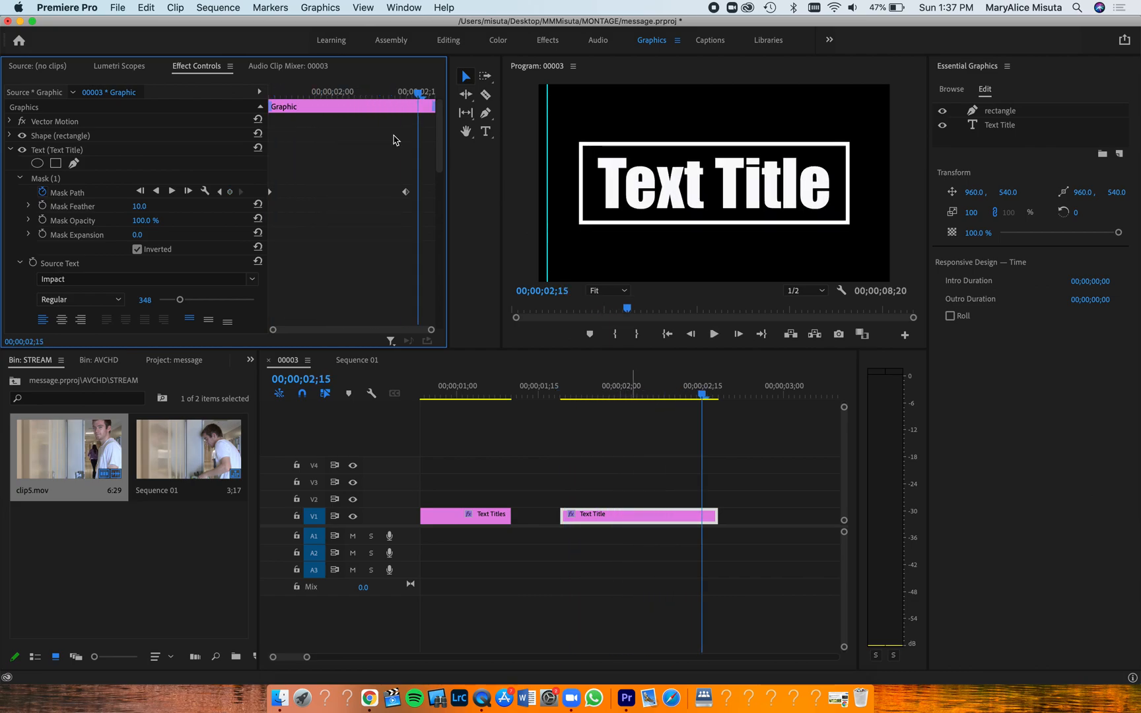